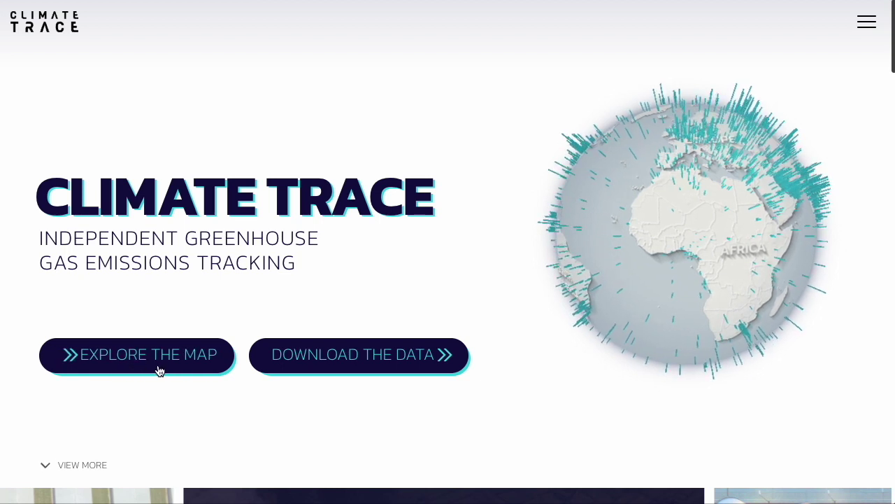
Step: Open the global emissions map and look over the site's navigation options
left_click(180, 368)
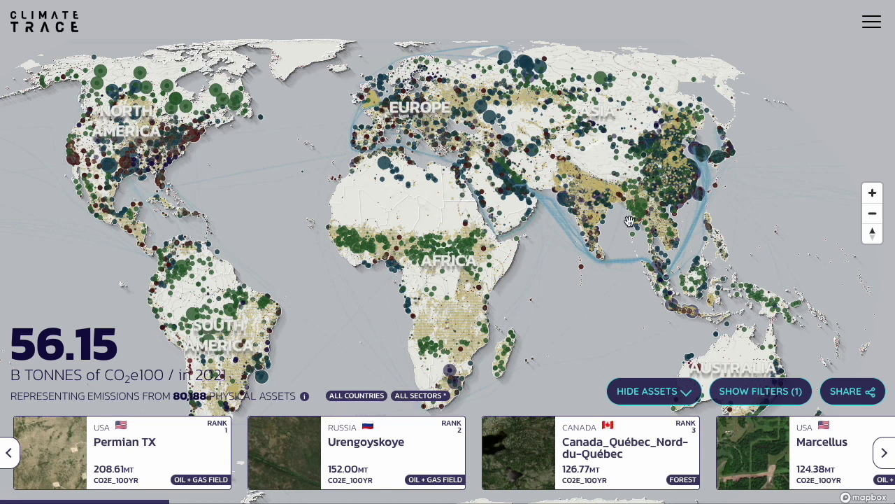
left_click(871, 24)
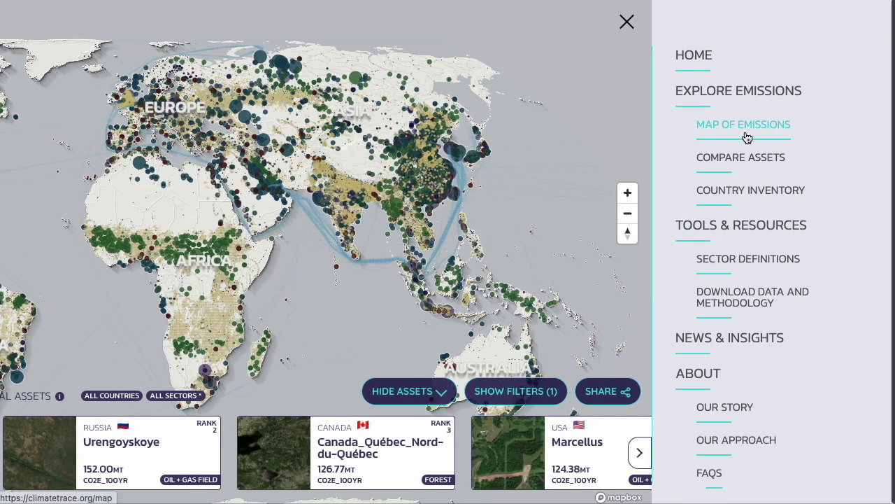
left_click(628, 23)
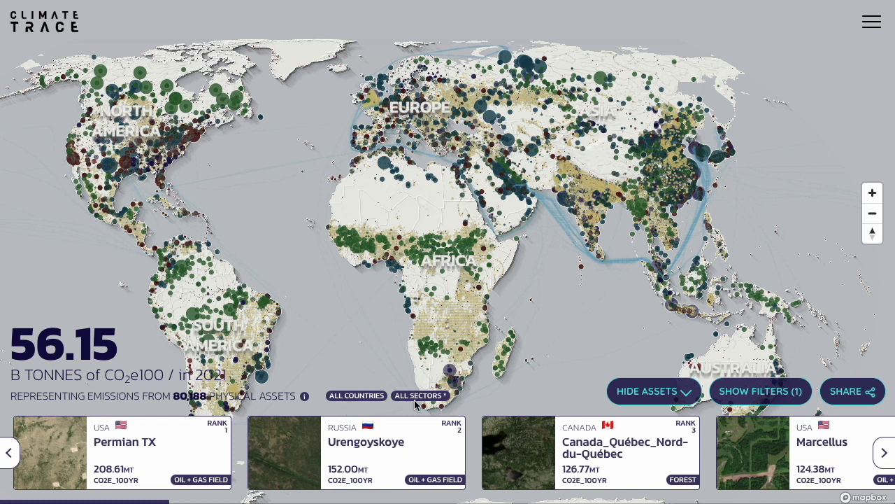
Step: Filter the emissions map to Spain within the Europe region and return to the map
left_click(786, 396)
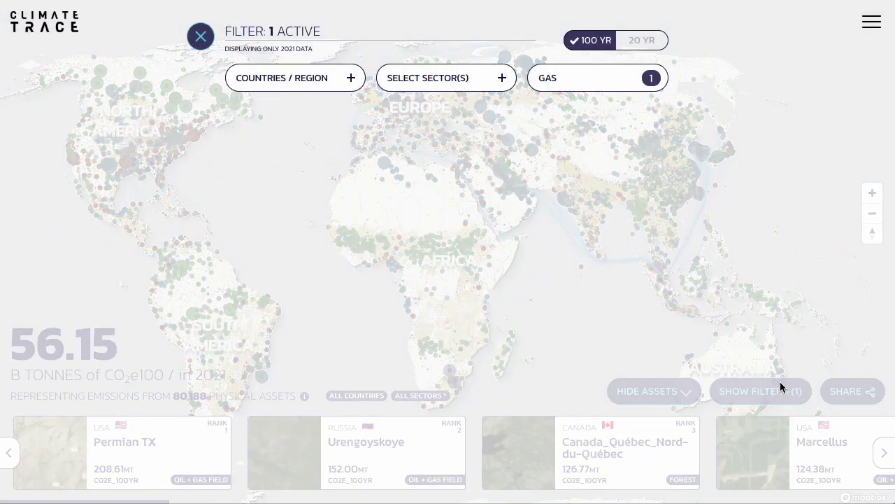
left_click(300, 84)
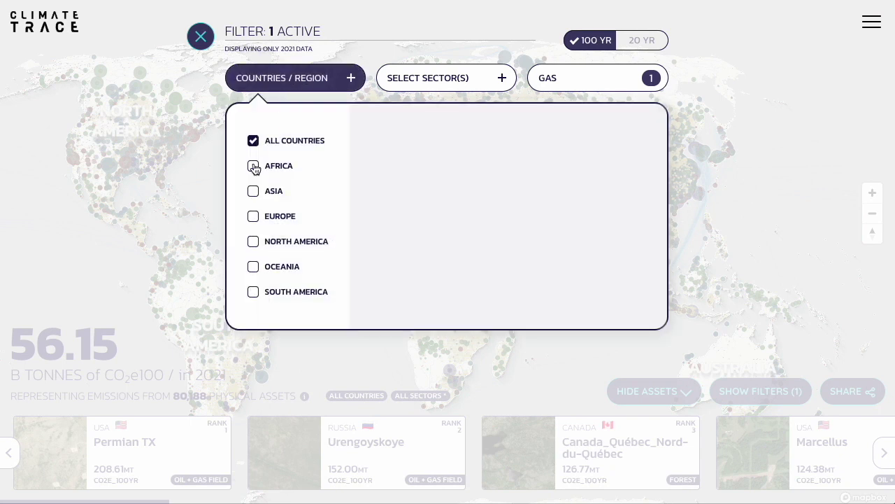
left_click(252, 217)
scroll(455, 270, "down", 5)
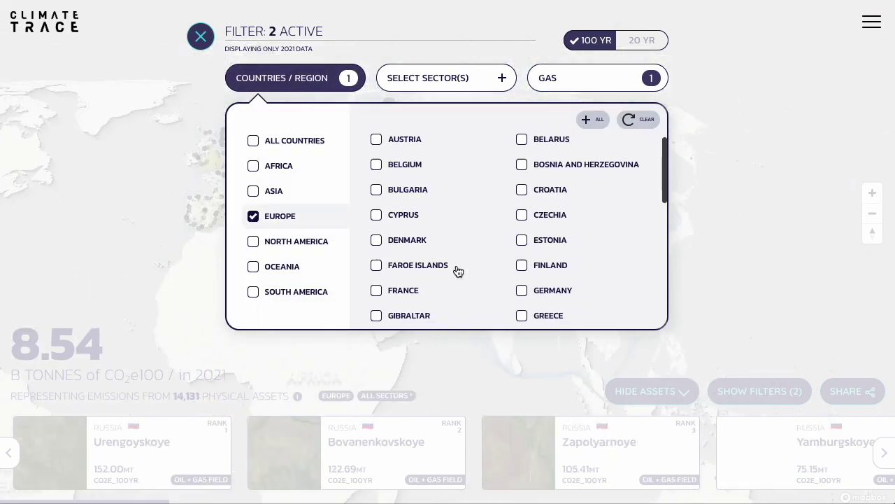
scroll(456, 271, "down", 5)
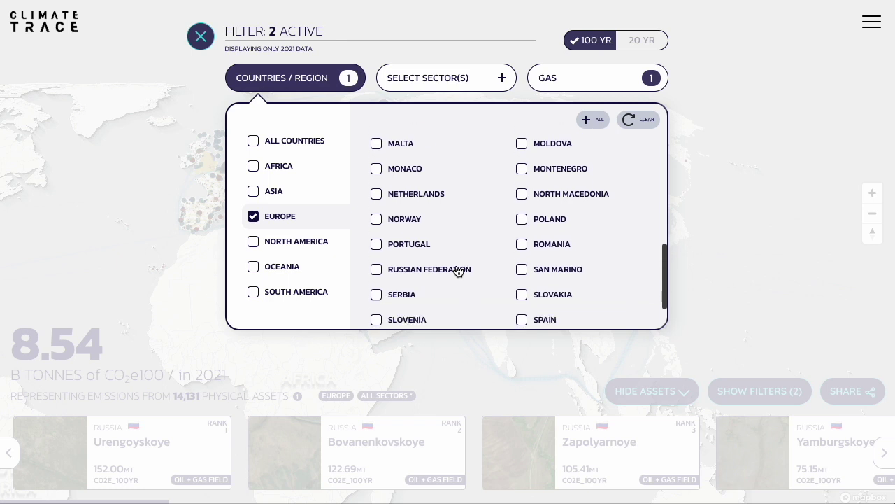
left_click(521, 277)
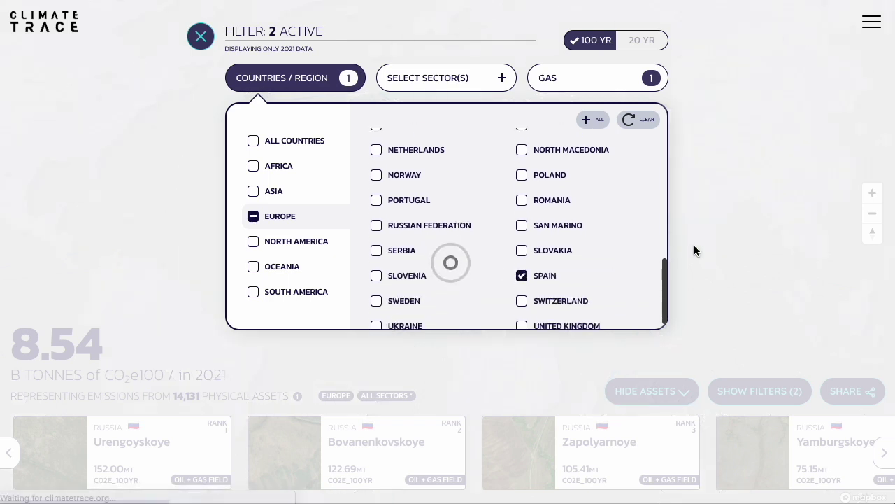
left_click(815, 242)
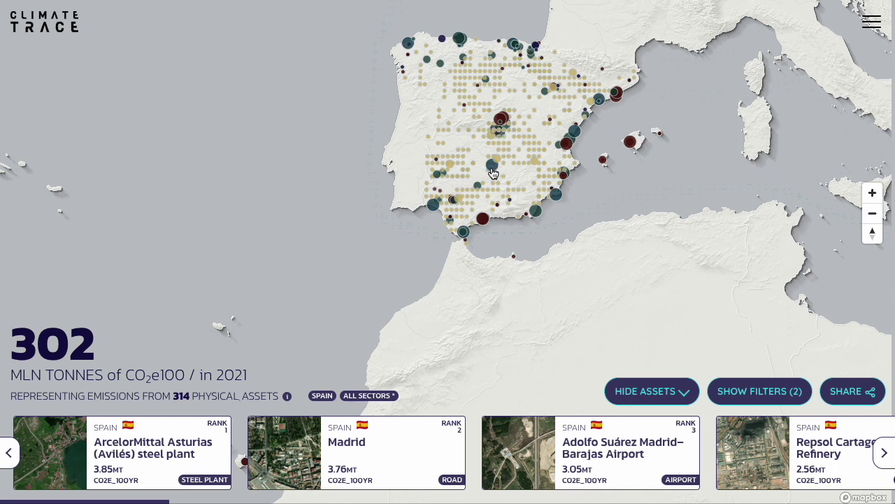
Step: Inspect Spain's emission sources on the map, including Madrid's roads and Barcelona-El Prat airport, and browse the ranked asset list
scroll(493, 173, "up", 3)
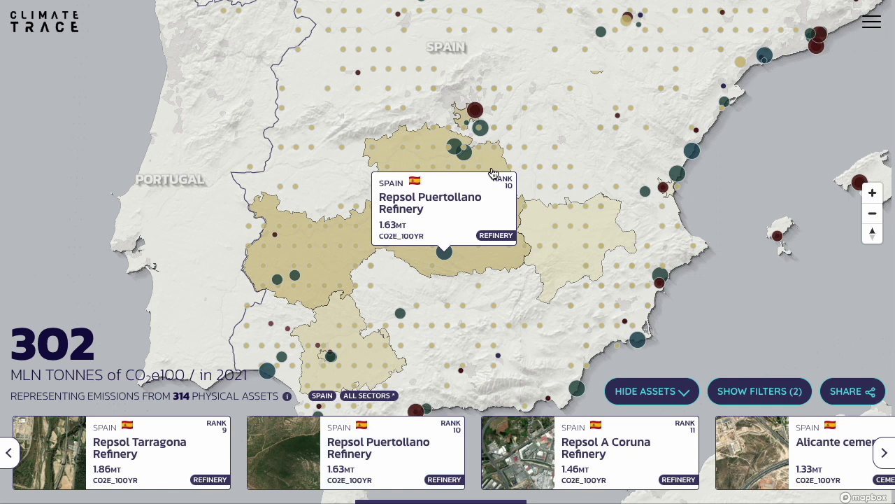
mouse_move(460, 114)
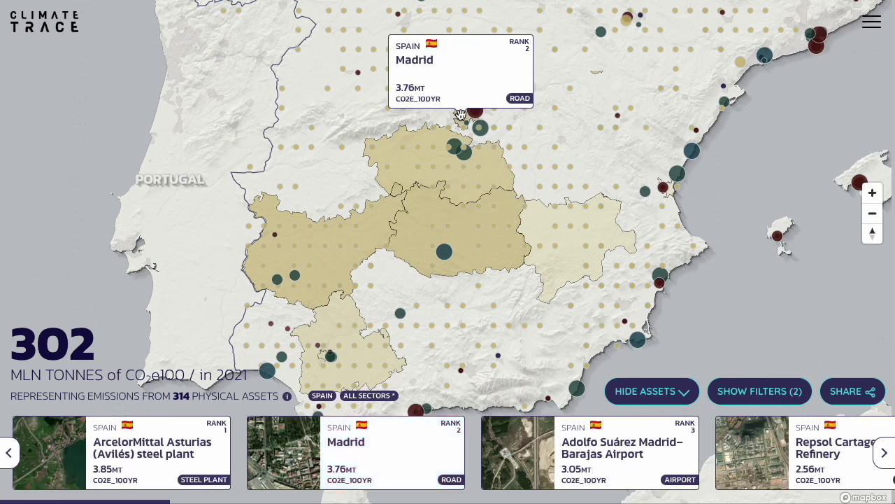
mouse_move(694, 154)
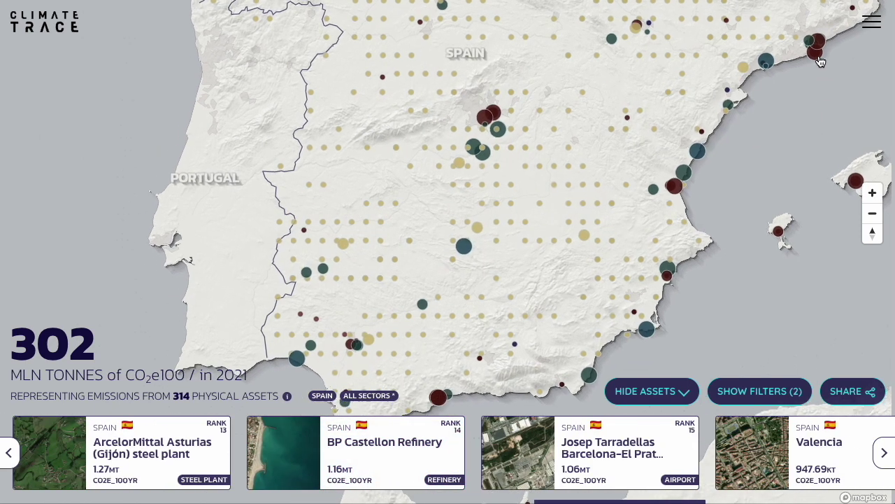
mouse_move(820, 62)
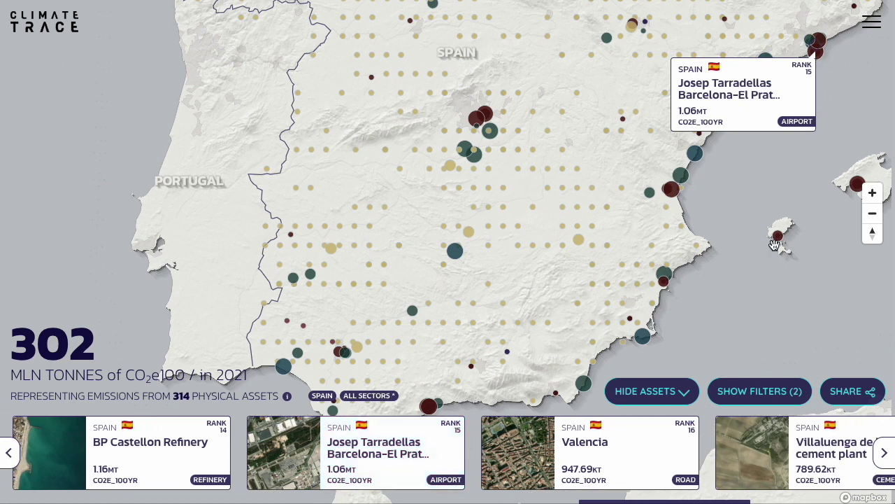
left_click(618, 452)
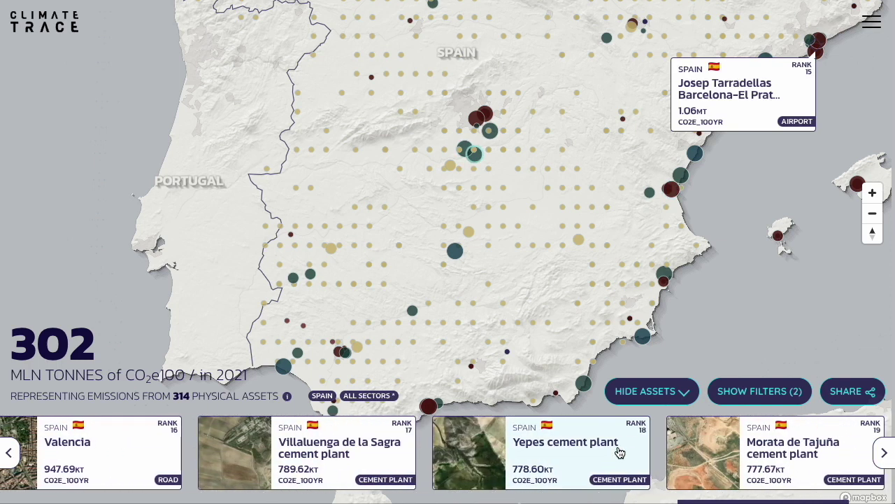
Step: Limit the map's sector filter to steel and aluminum within Manufacturing
left_click(746, 392)
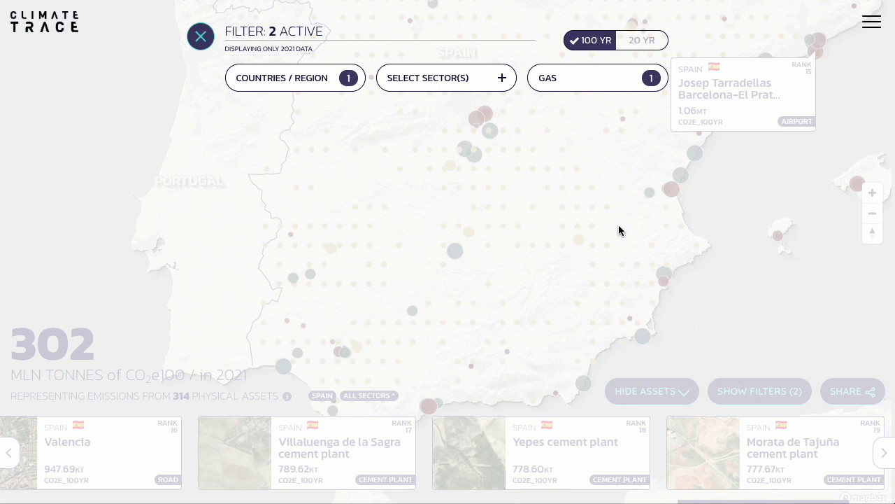
left_click(300, 78)
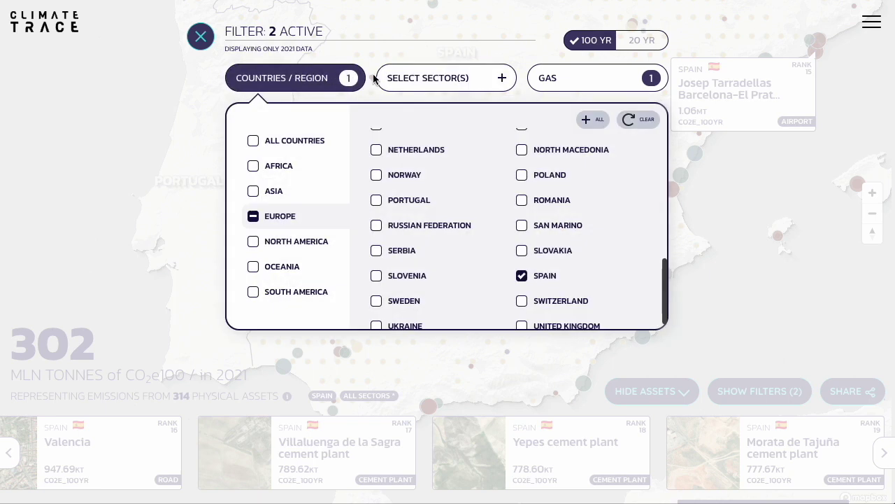
left_click(458, 85)
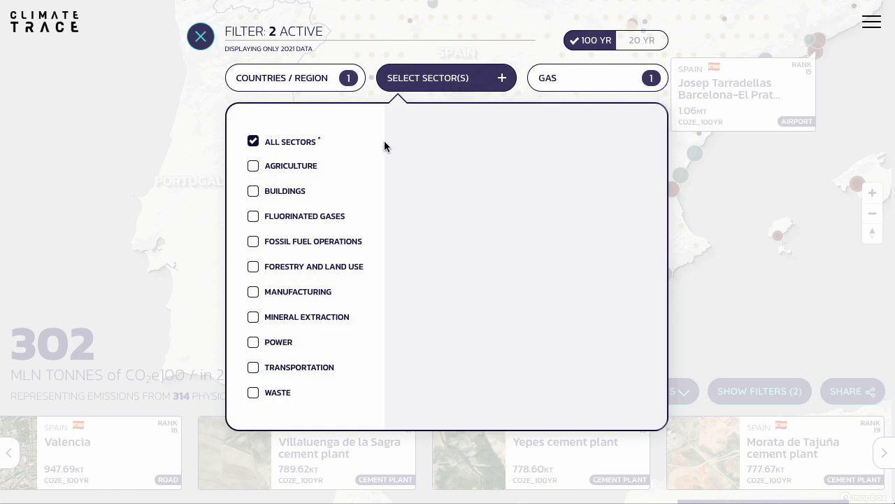
left_click(253, 292)
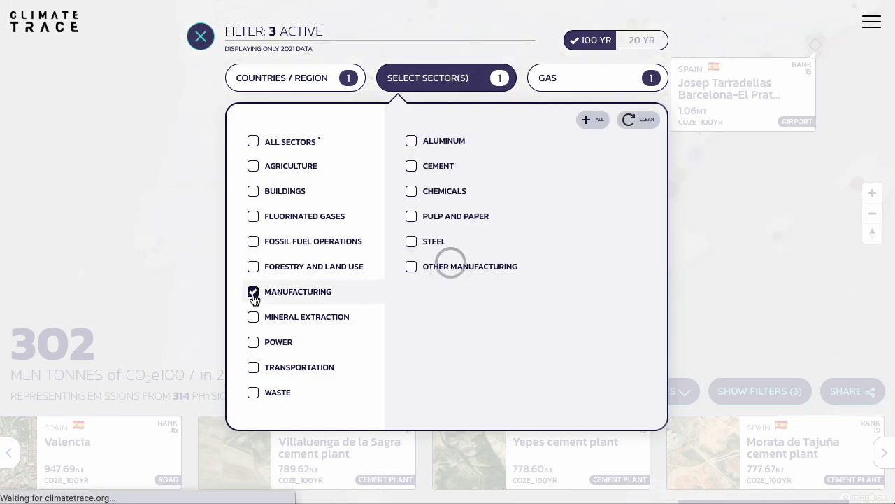
left_click(412, 241)
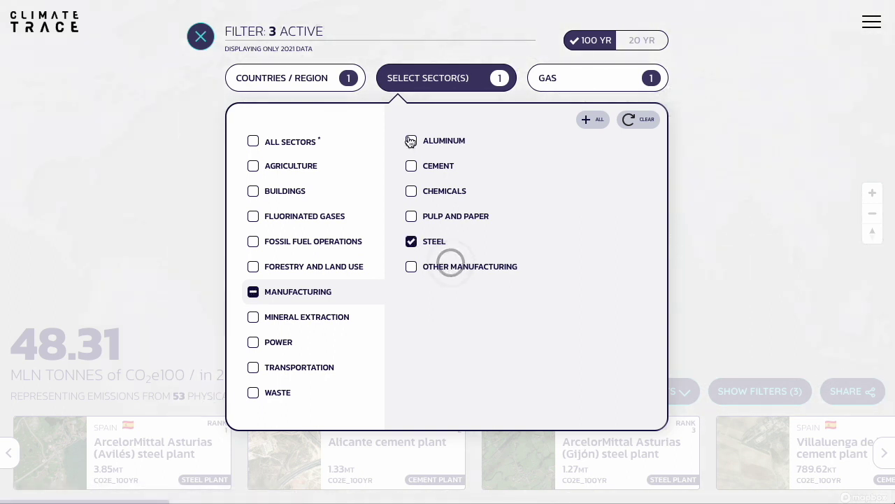
left_click(411, 142)
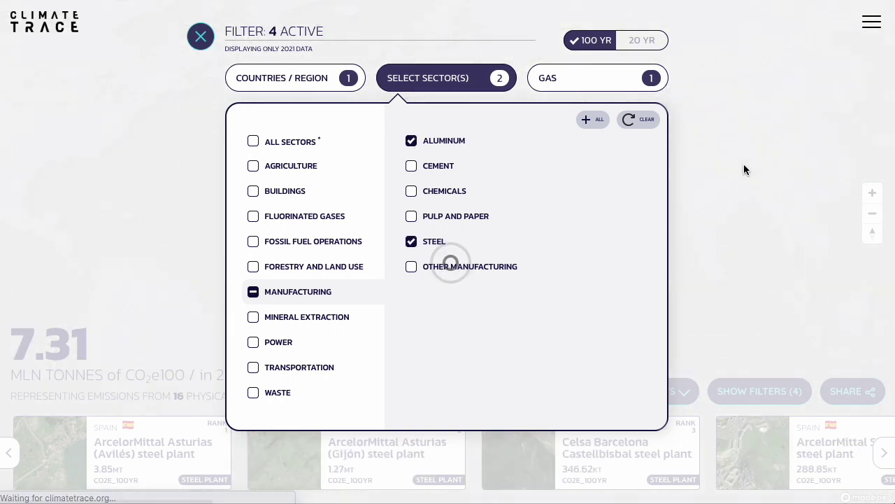
Step: Try the CO₂ and CH₄ gas filters and the 20-year horizon, restoring CO₂e and 100 years
left_click(589, 79)
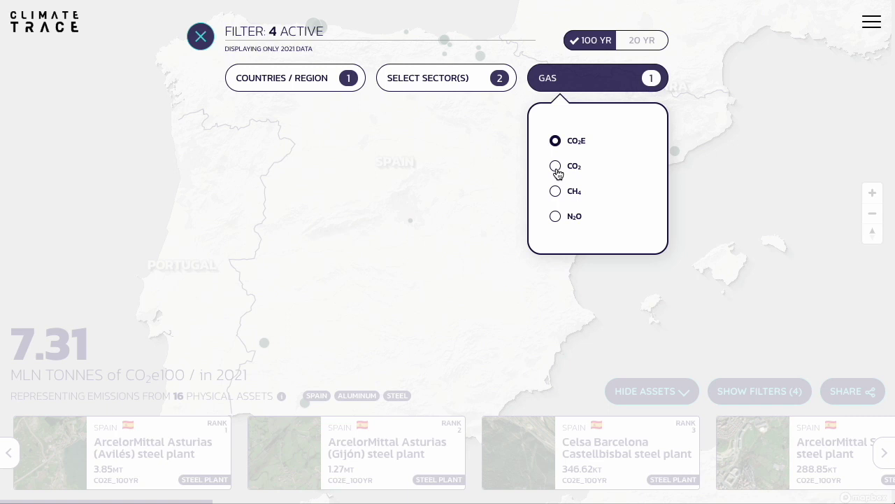
left_click(556, 167)
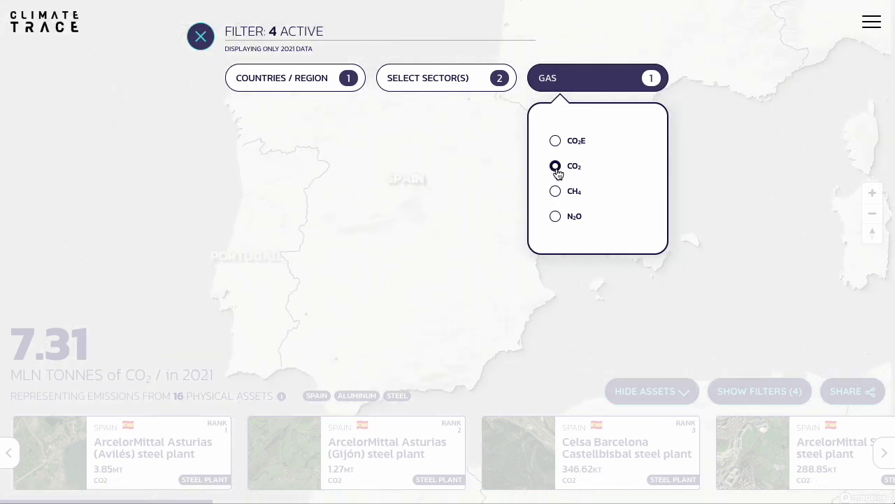
left_click(556, 191)
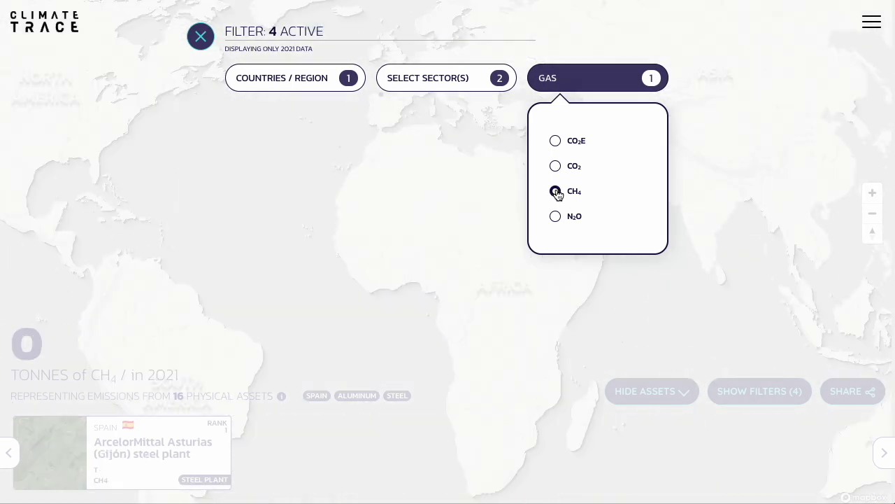
left_click(556, 141)
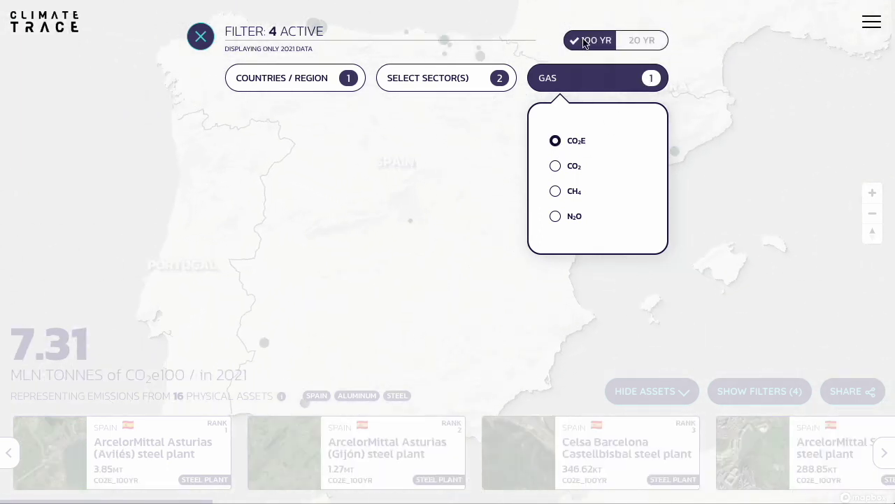
left_click(642, 41)
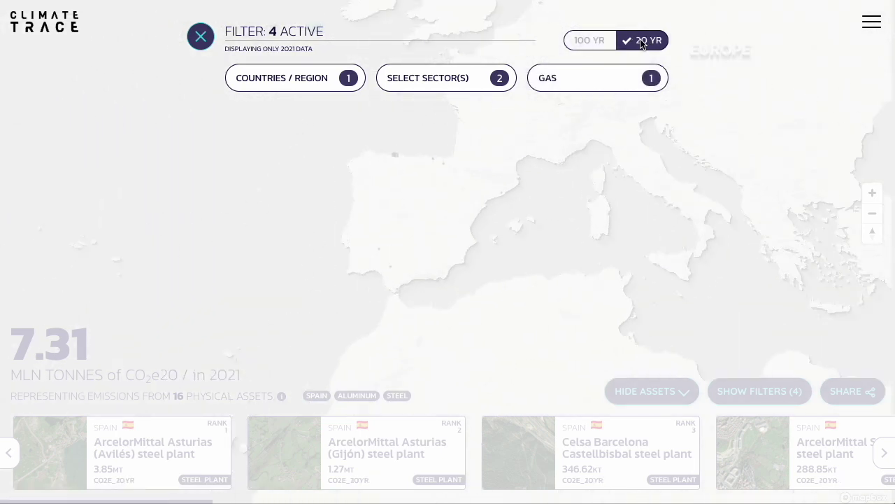
left_click(592, 41)
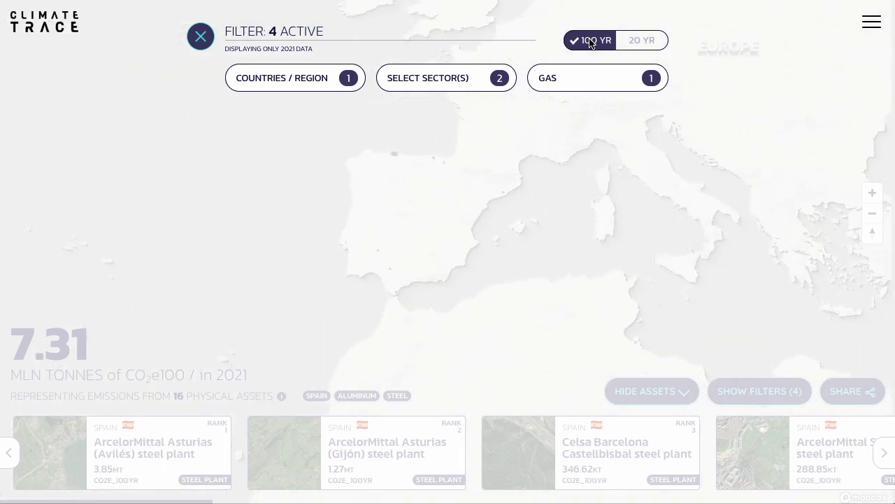
Step: Close the filters and locate the Avilés, Celsa Barcelona Castellbisbal and Riva Siderurgica Sevillana steel plants on the map
left_click(200, 38)
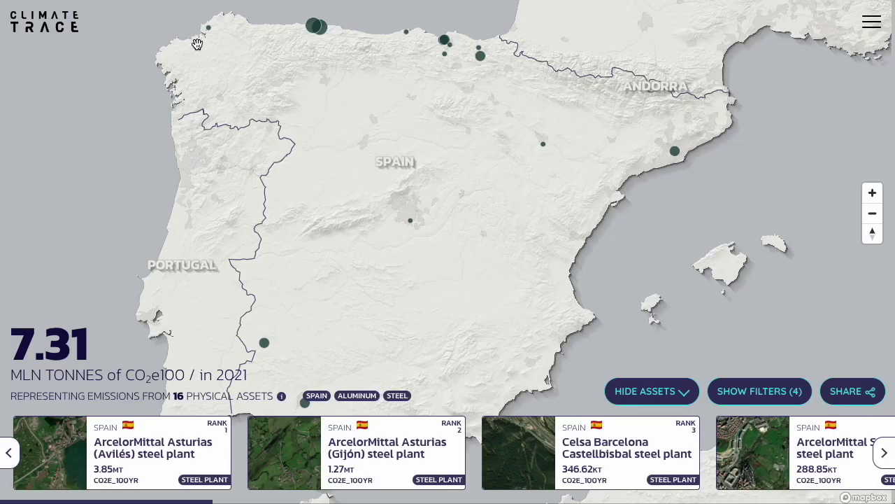
left_click_drag(401, 215, 391, 191)
left_click(154, 465)
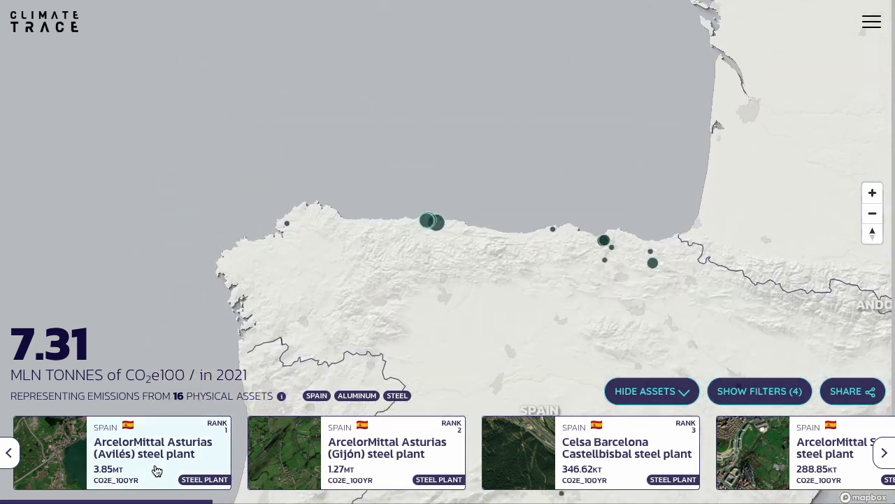
scroll(329, 465, "right", 4)
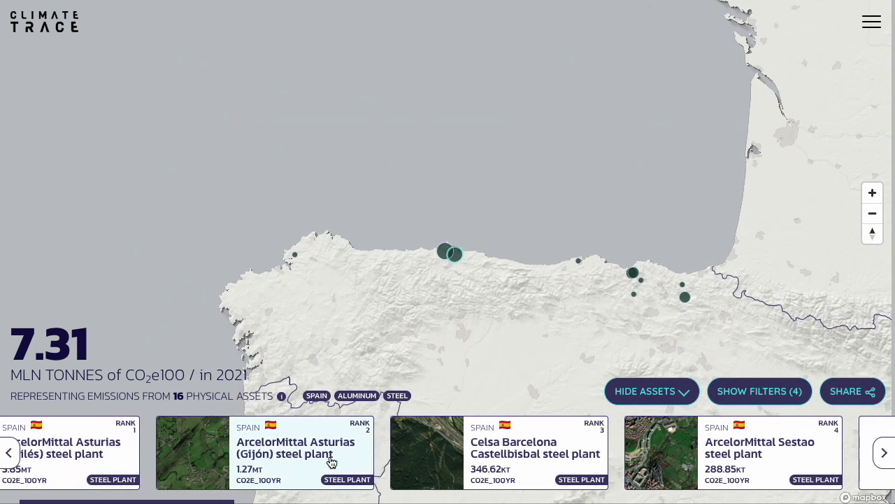
scroll(329, 462, "right", 1)
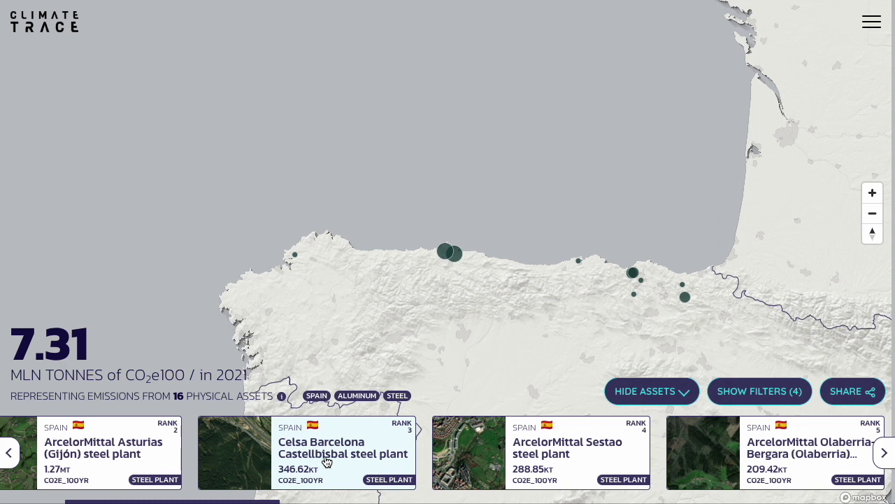
left_click(326, 462)
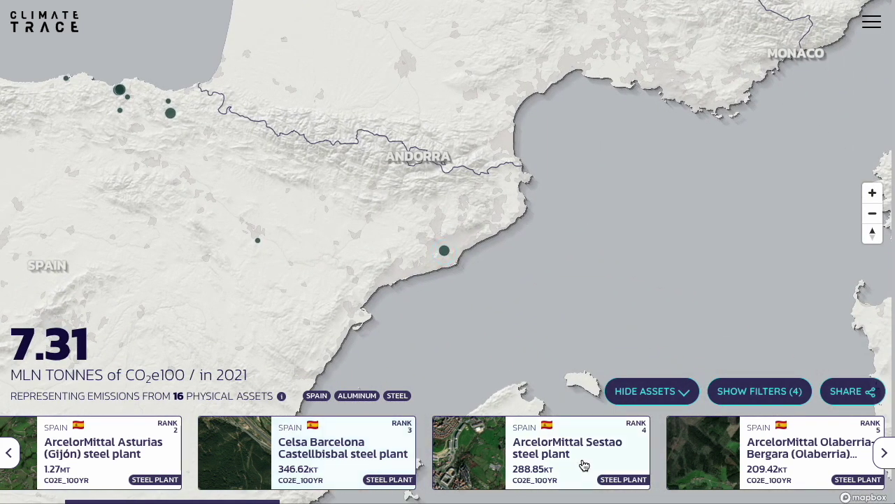
scroll(746, 458, "right", 3)
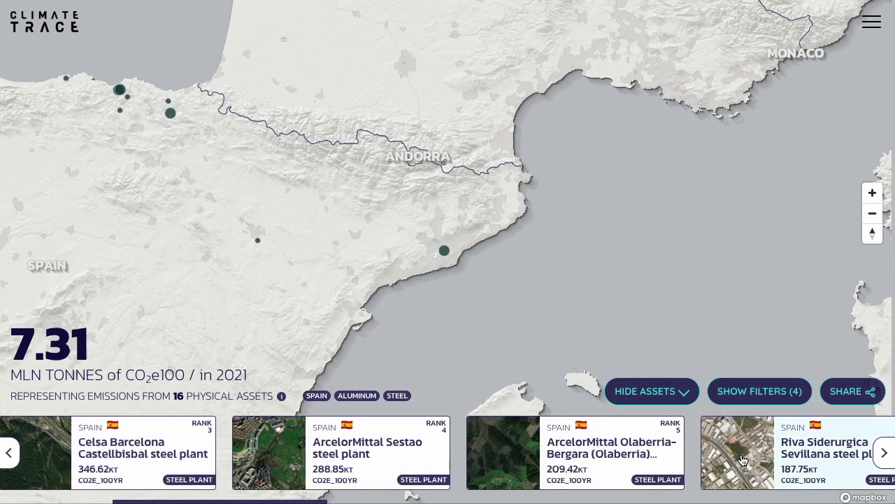
left_click(795, 451)
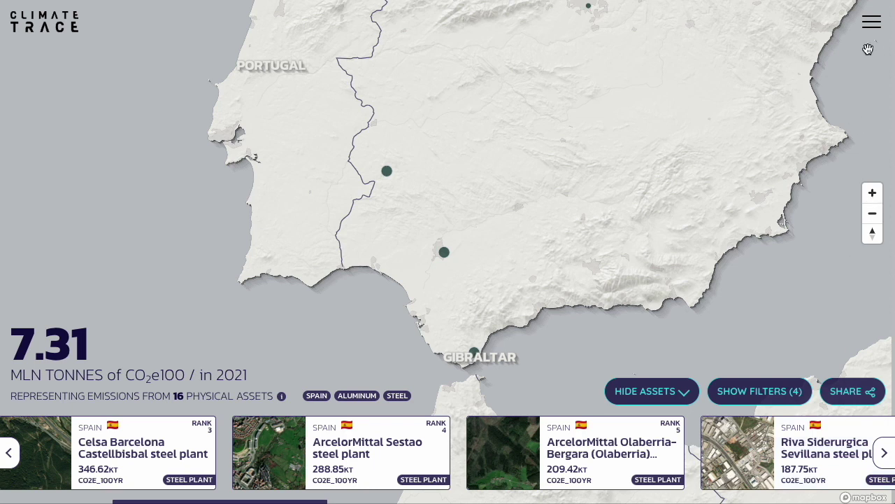
Step: Open the Compare Assets page for side-by-side emissions comparison
left_click(872, 26)
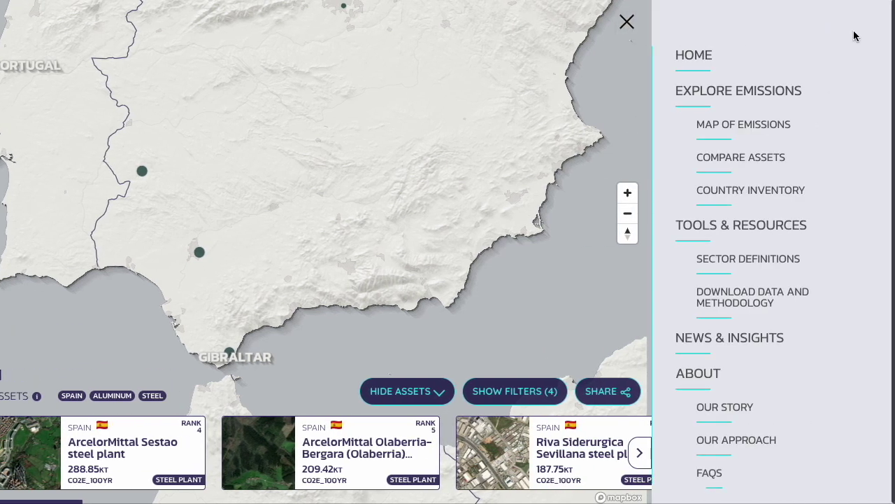
left_click(770, 154)
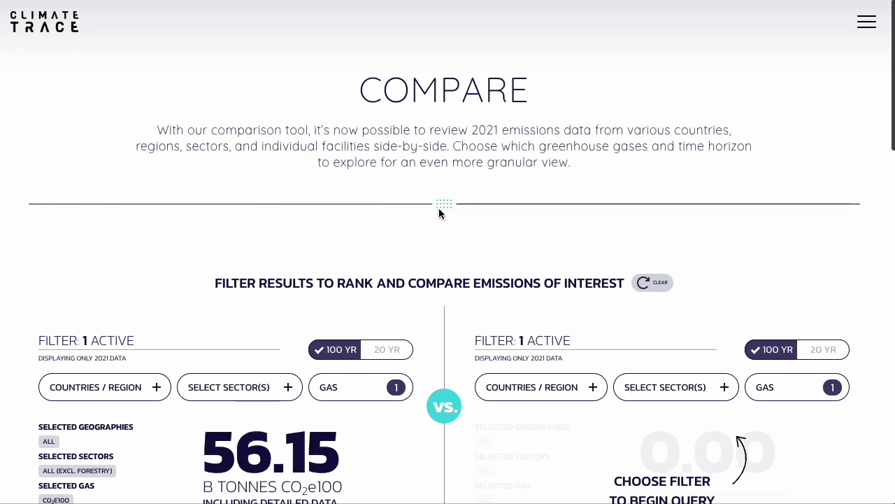
Step: Browse the unfiltered worldwide asset ranking and expand the details of the Zapolyarnoye oil and gas field
scroll(439, 210, "down", 4)
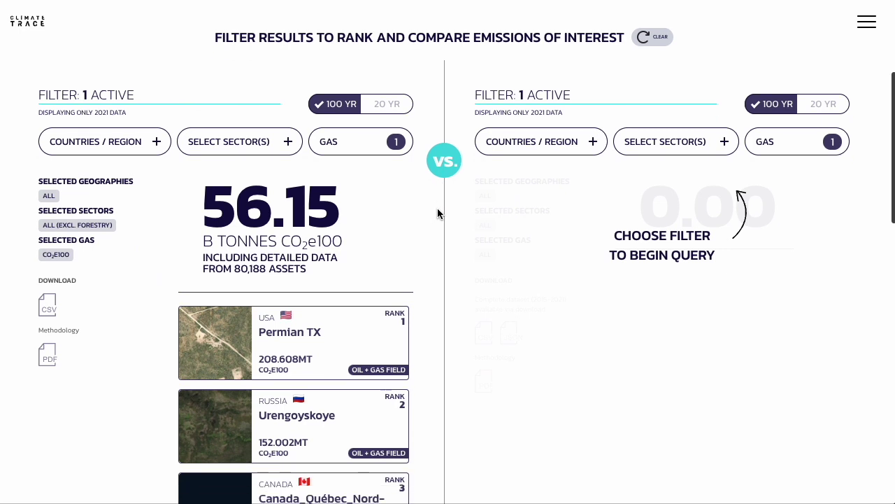
scroll(438, 212, "down", 1)
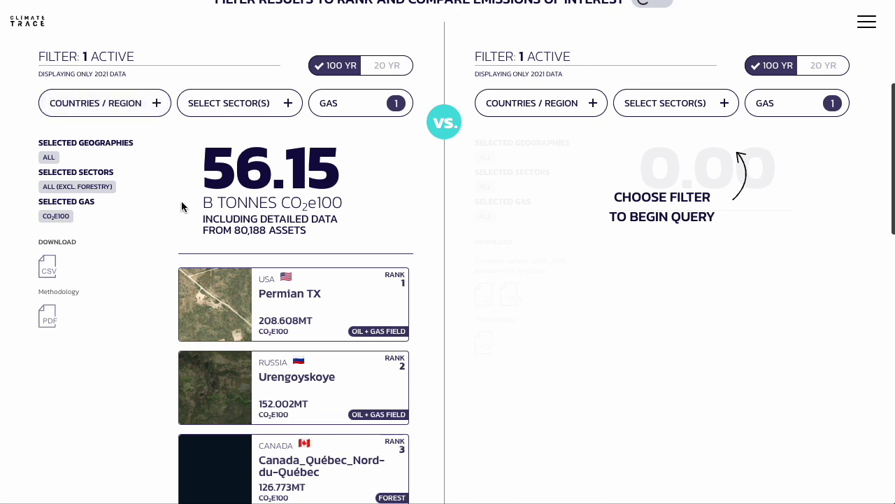
left_click(146, 73)
scroll(146, 73, "down", 1)
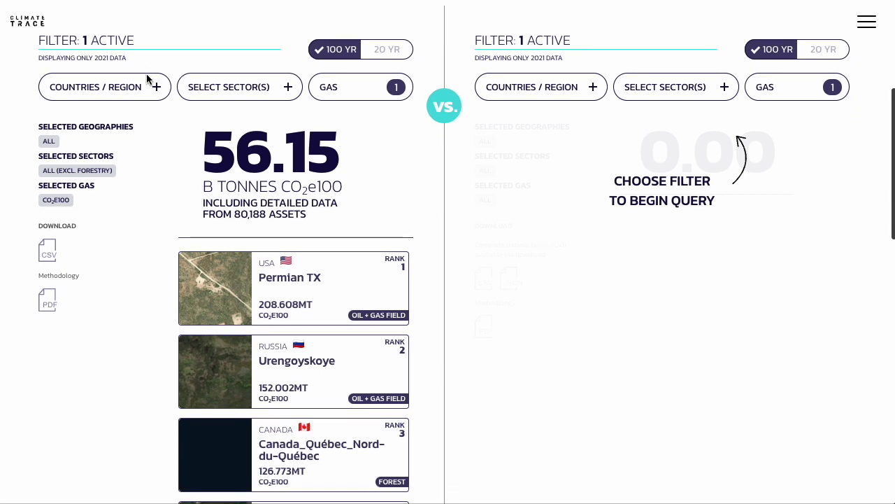
scroll(147, 78, "up", 1)
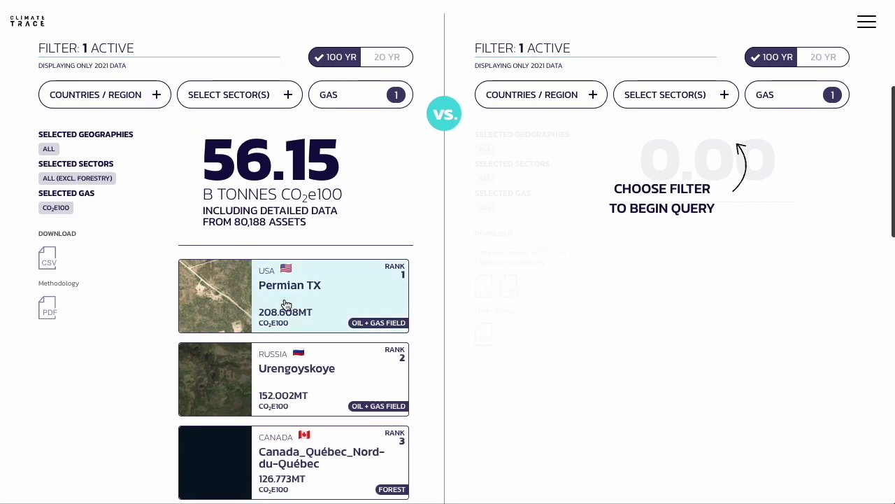
scroll(333, 331, "down", 4)
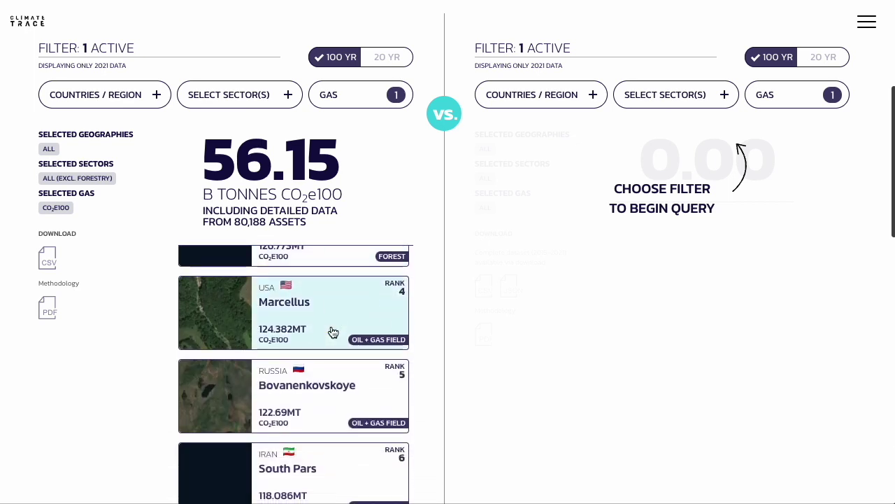
scroll(333, 332, "down", 3)
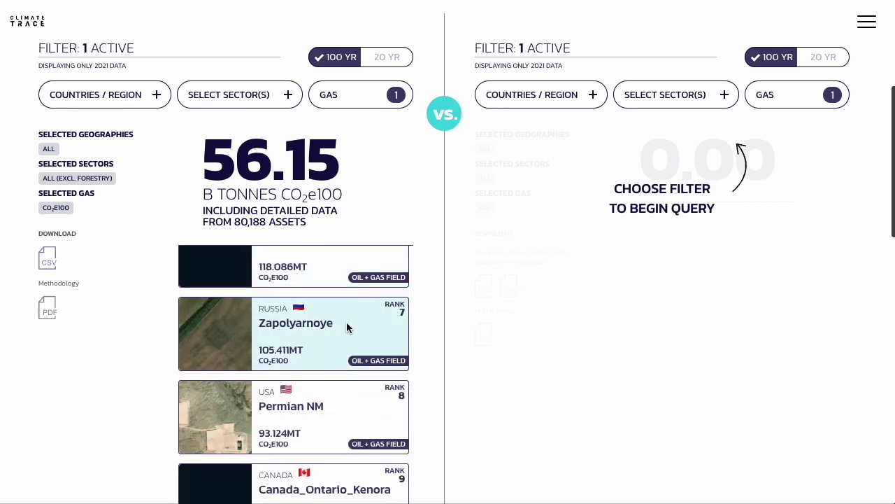
left_click(347, 322)
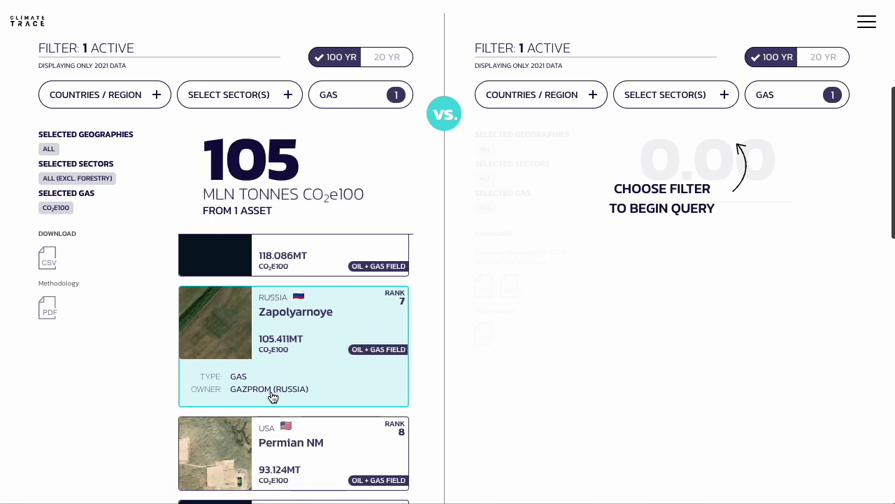
Step: Find the Jiangsu Shagang Group steel plant further down the ranking and expand its details
scroll(364, 350, "down", 6)
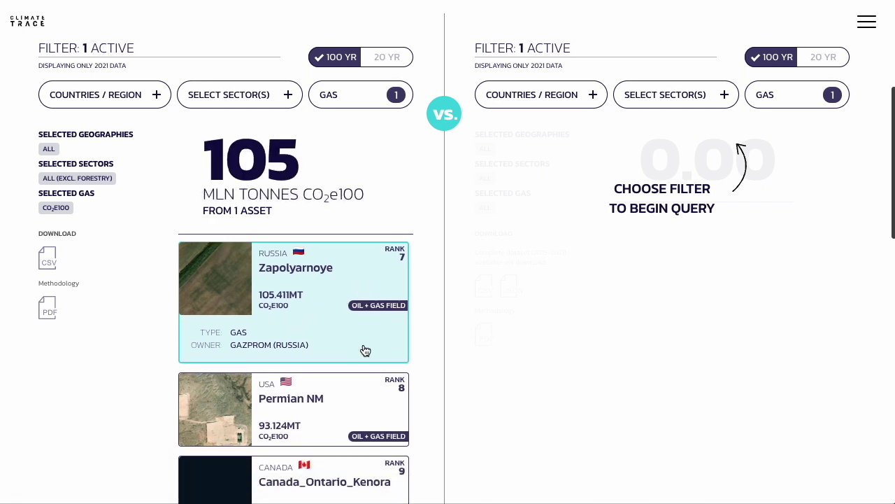
scroll(364, 349, "down", 5)
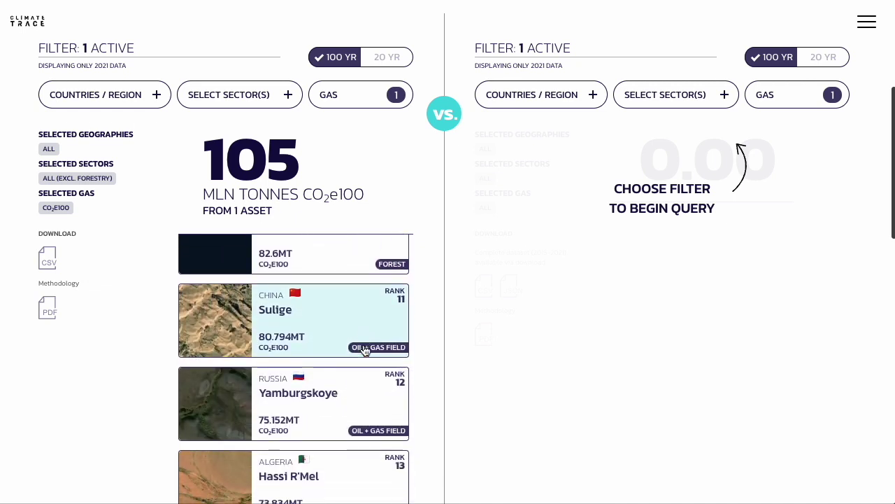
scroll(364, 350, "down", 5)
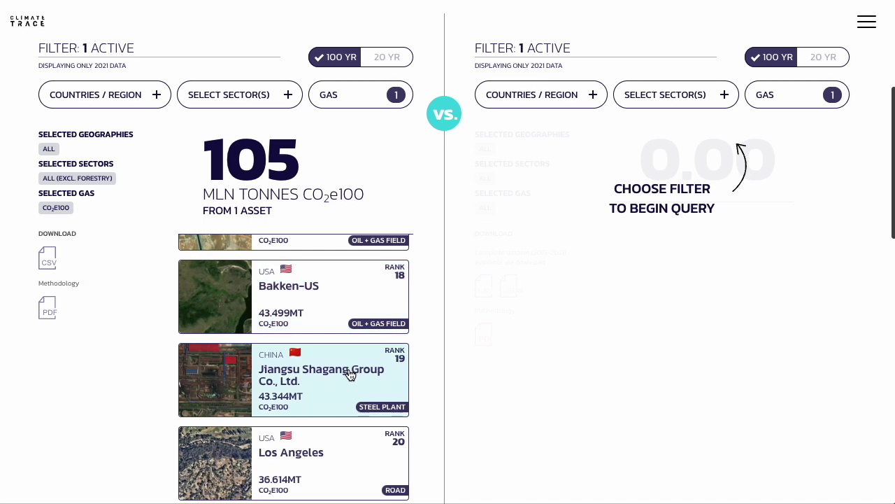
left_click(347, 376)
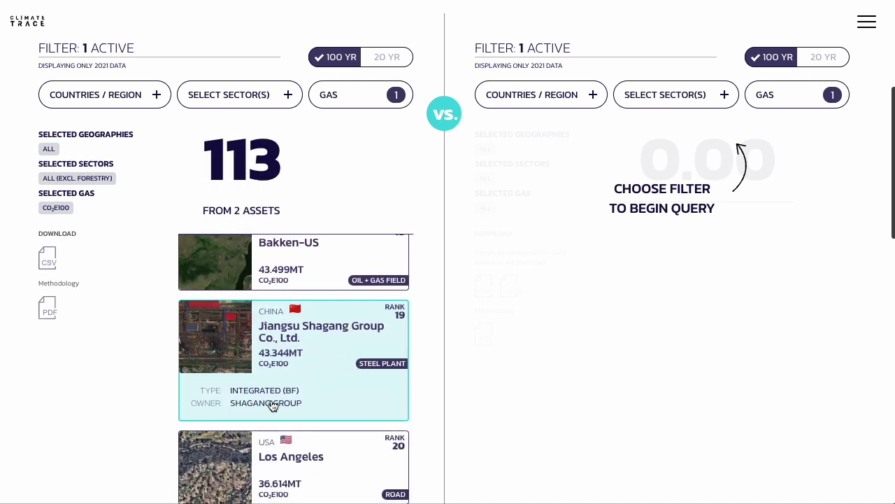
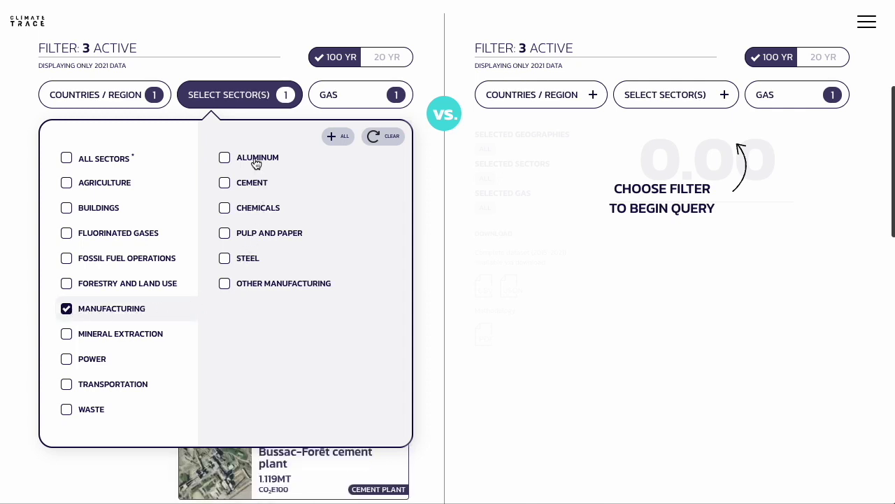
Step: Include all Manufacturing subsectors in the France query and check its gas options, keeping CO₂e
left_click(336, 139)
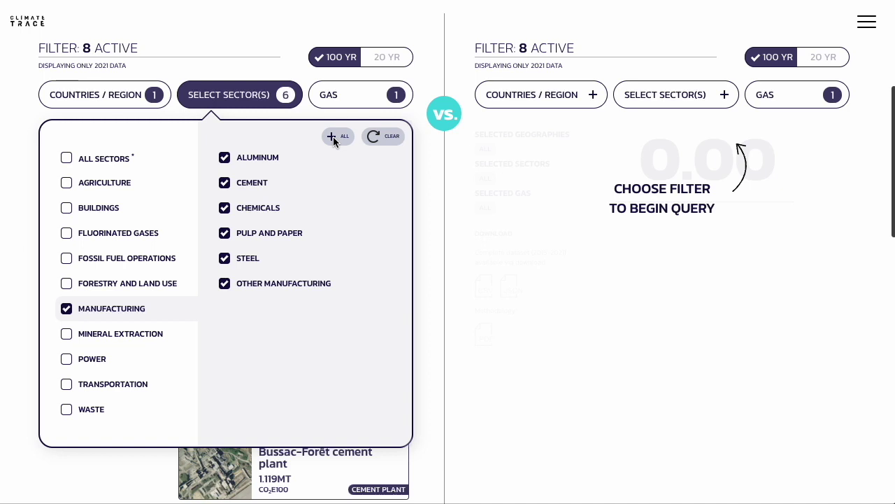
left_click(344, 98)
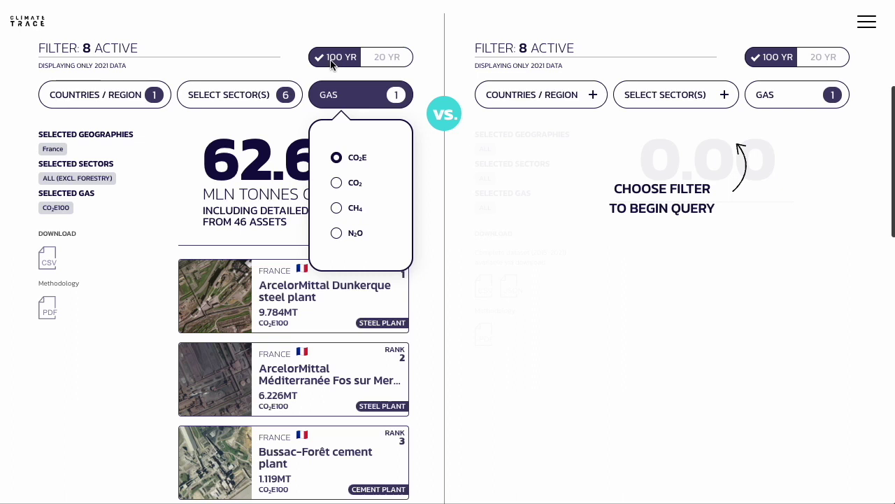
left_click(436, 244)
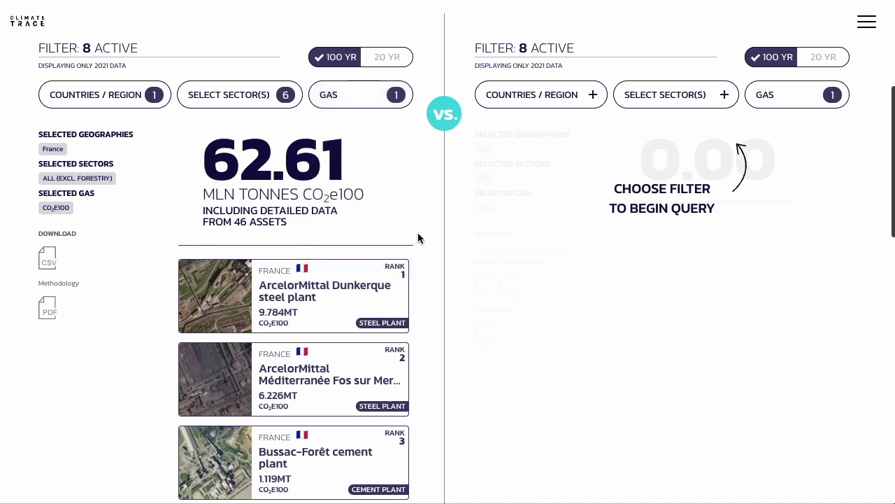
Step: Examine the ranked French manufacturing plants, their types and their emissions
scroll(373, 248, "down", 3)
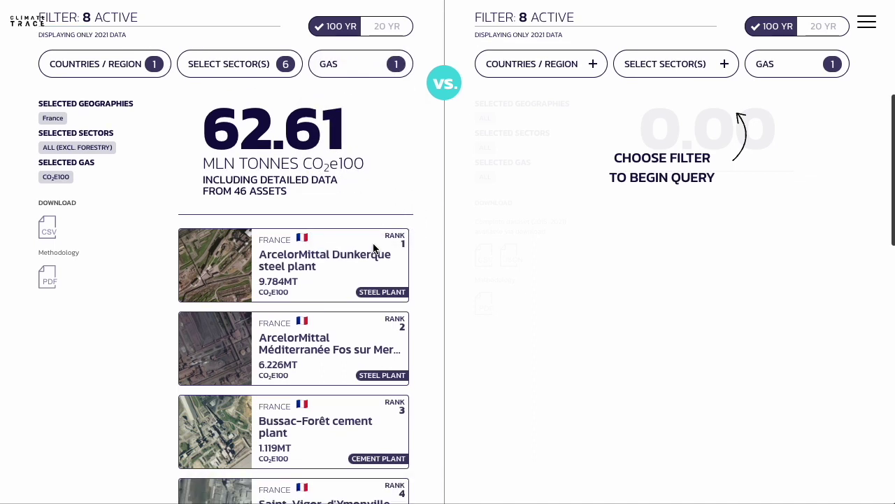
scroll(373, 247, "down", 3)
scroll(312, 242, "down", 2)
scroll(312, 242, "down", 4)
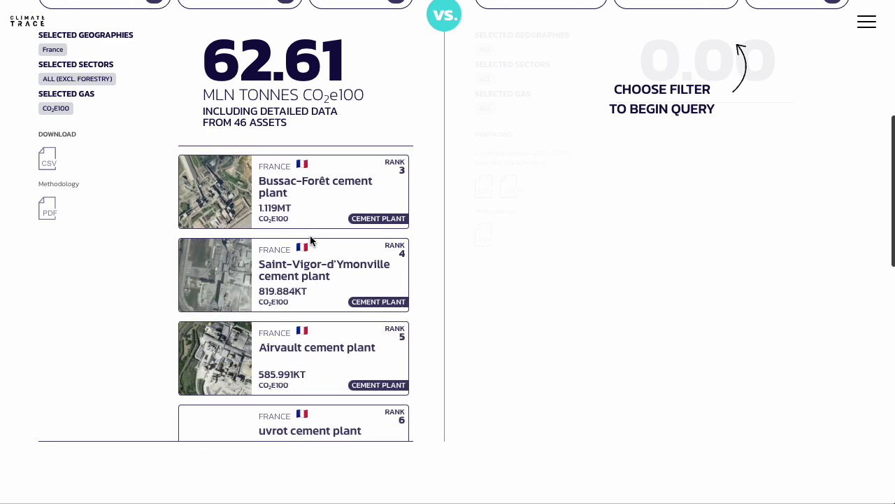
scroll(312, 242, "down", 8)
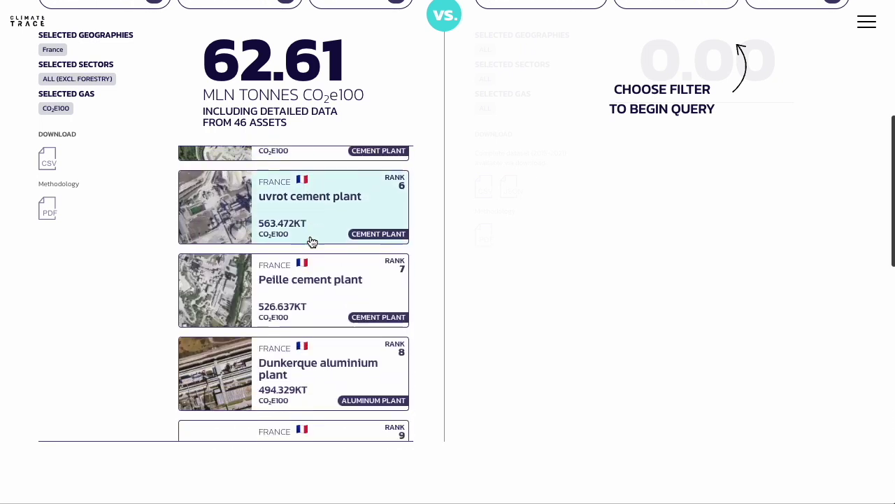
scroll(311, 240, "down", 5)
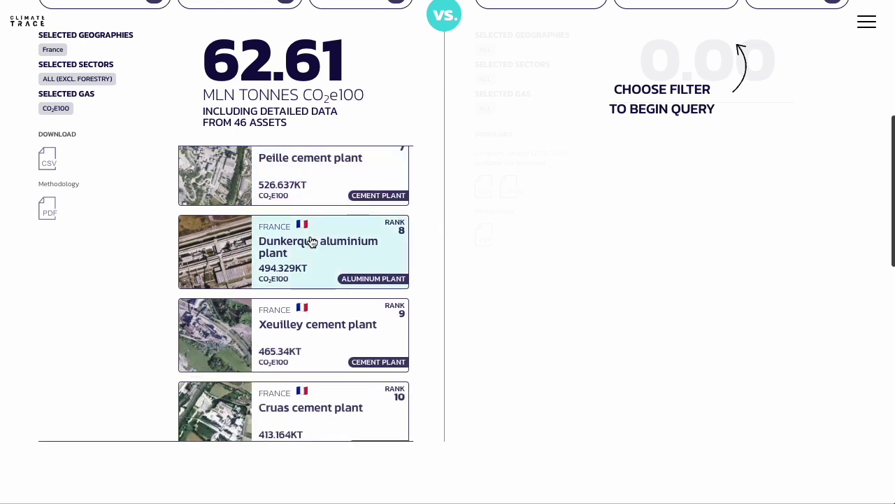
Step: Set the second query's geography to Austria within Europe
scroll(510, 198, "up", 3)
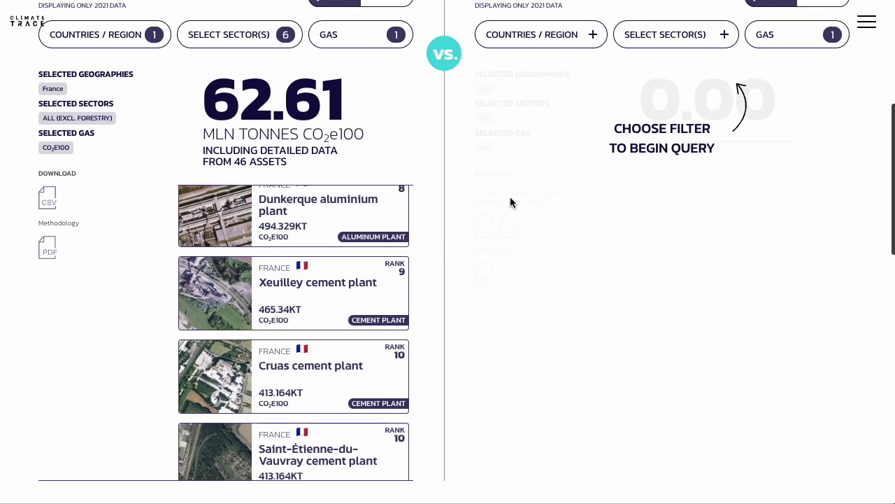
scroll(510, 202, "up", 1)
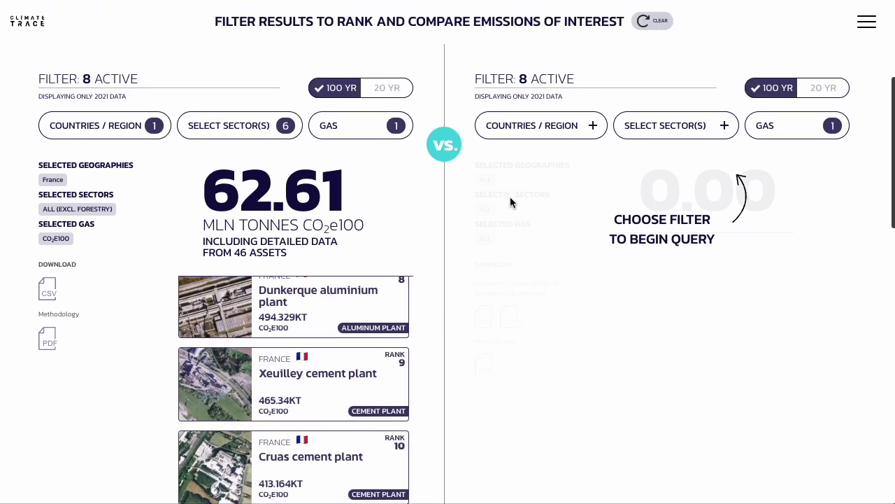
left_click(524, 133)
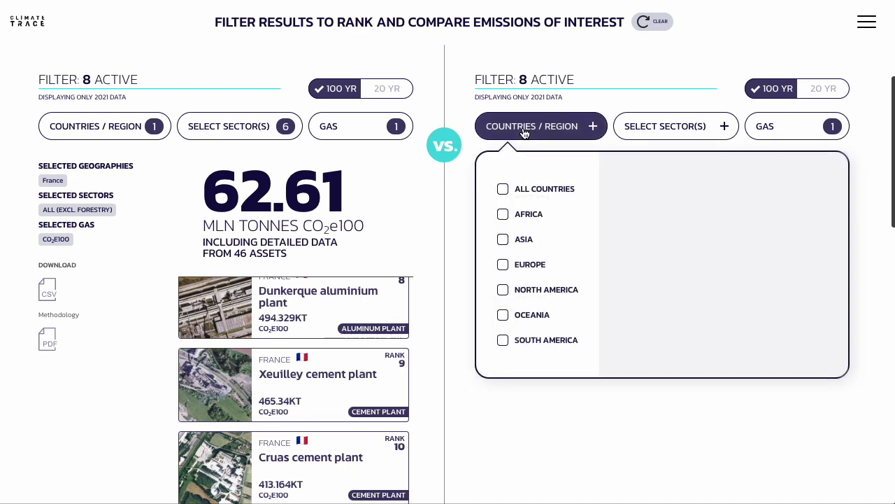
left_click(533, 267)
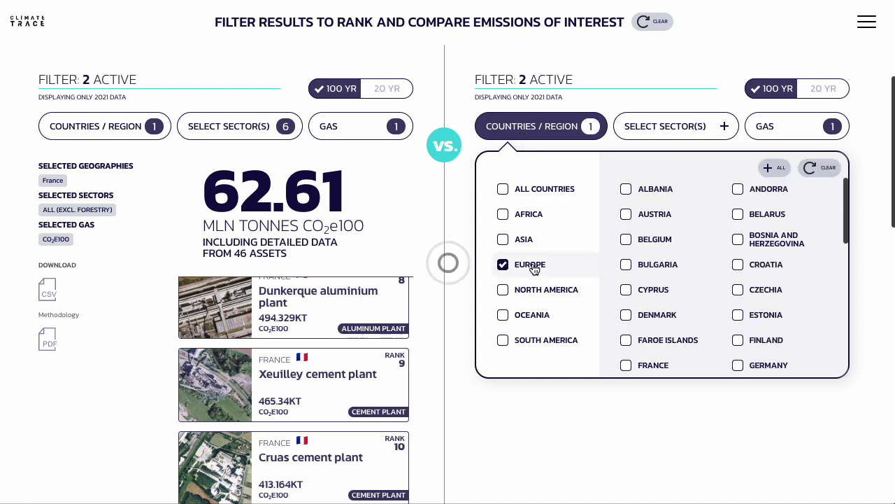
left_click(626, 215)
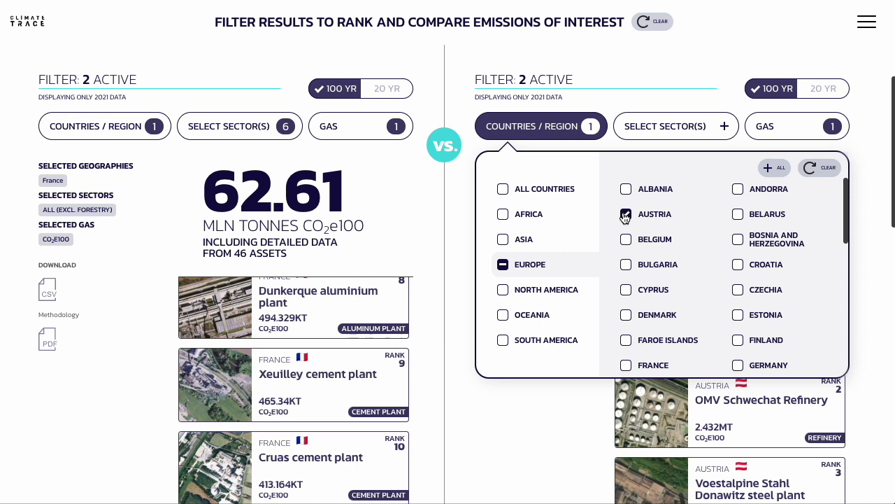
Step: Include all Manufacturing subsectors in the Austria query and check its gas options, keeping CO₂e
left_click(670, 125)
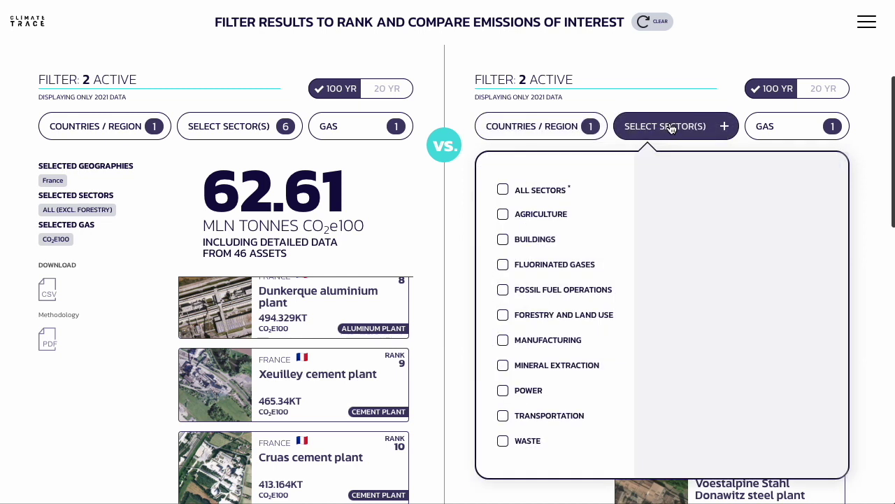
left_click(533, 339)
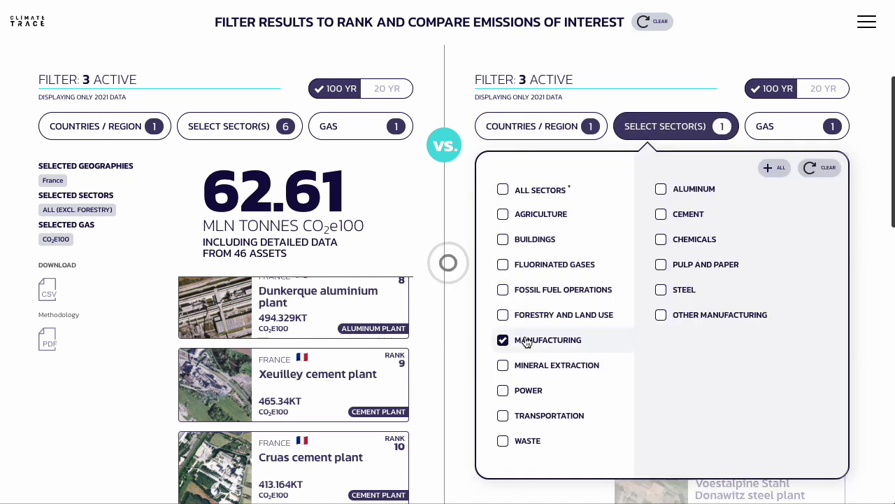
left_click(773, 170)
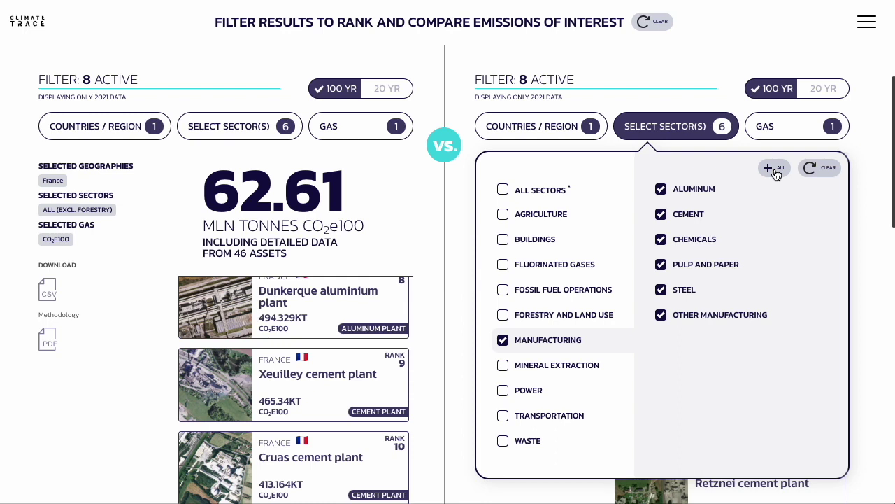
left_click(791, 127)
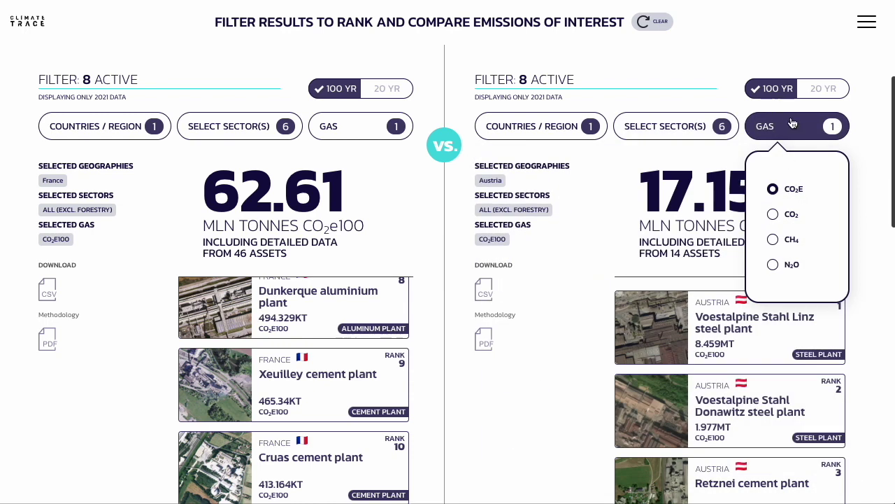
left_click(867, 241)
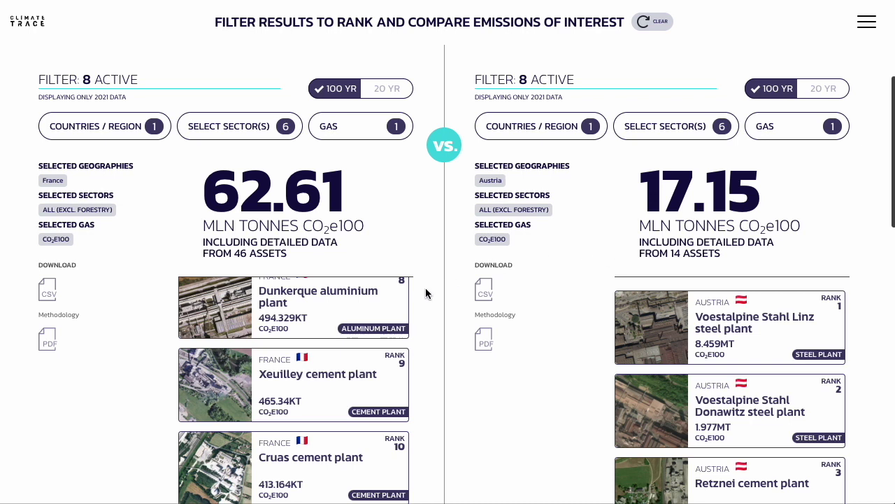
Step: Select the ArcelorMittal Dunkerque steel plant in France and the Voestalpine Stahl Linz steel plant in Austria for comparison
scroll(399, 300, "up", 5)
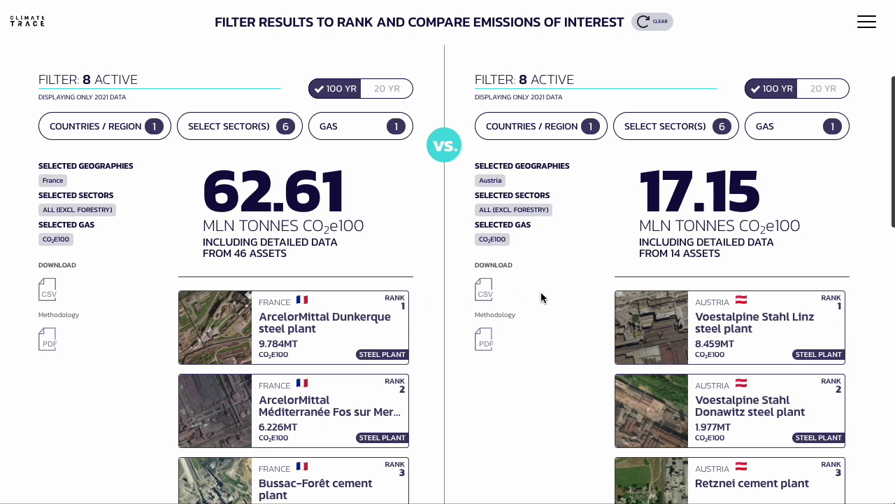
left_click(321, 323)
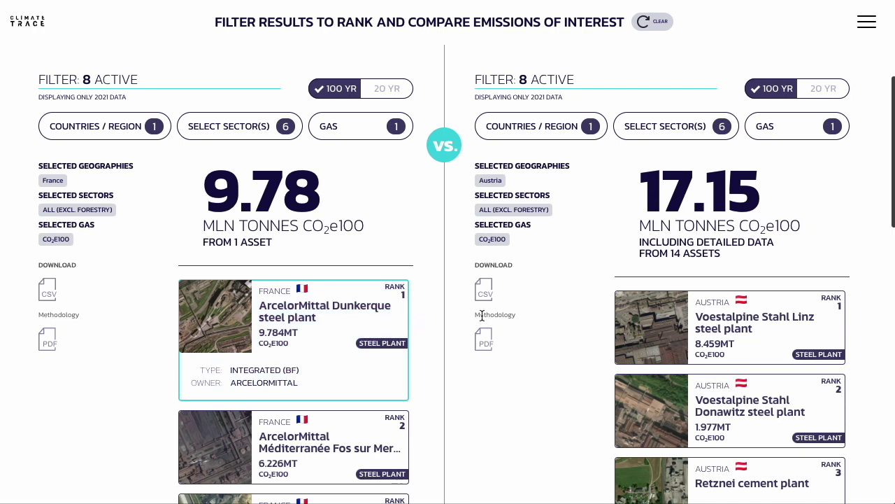
left_click(684, 320)
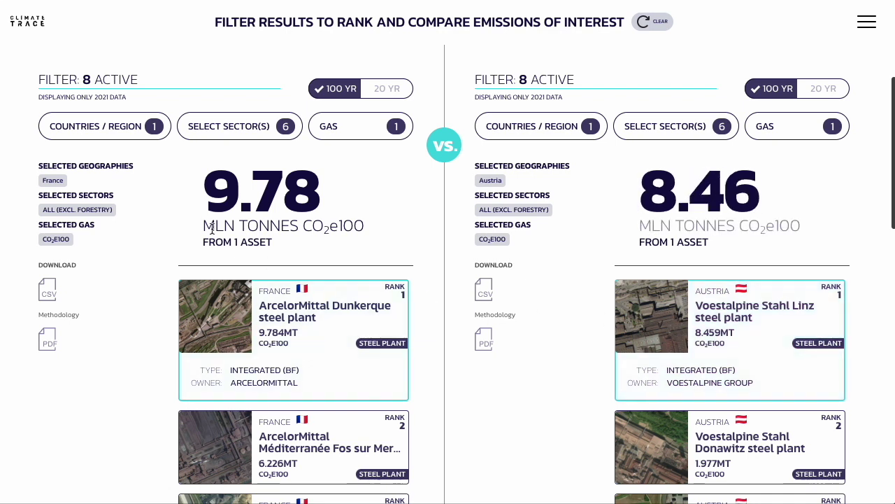
Step: Highlight each selected steel plant's emissions total in turn to compare the two, clearing the highlighting at the end
left_click_drag(194, 194, 275, 253)
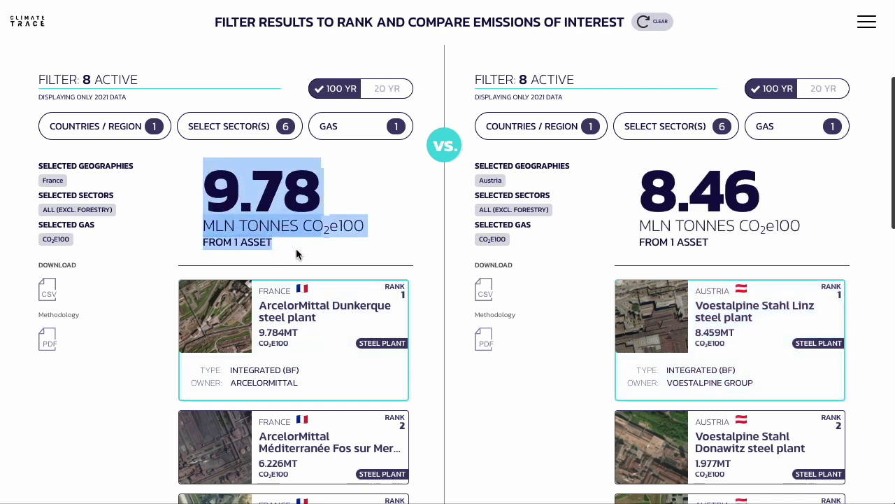
left_click(464, 261)
left_click_drag(634, 199, 736, 246)
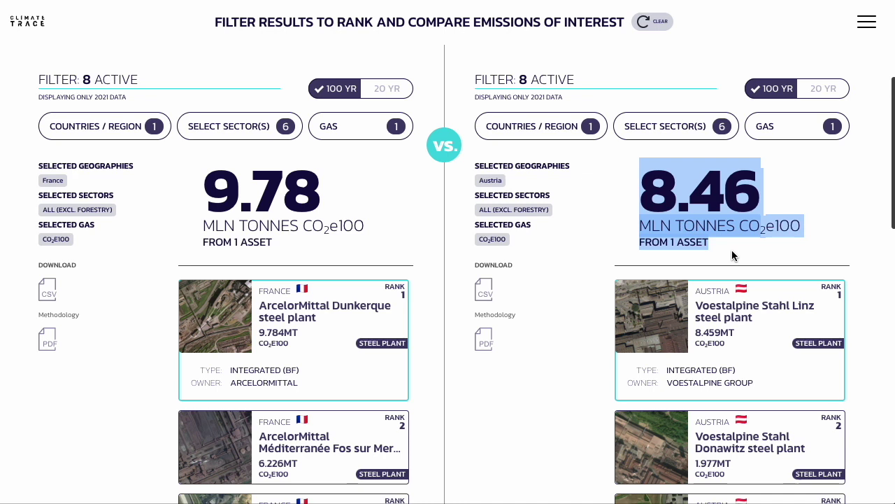
left_click(736, 246)
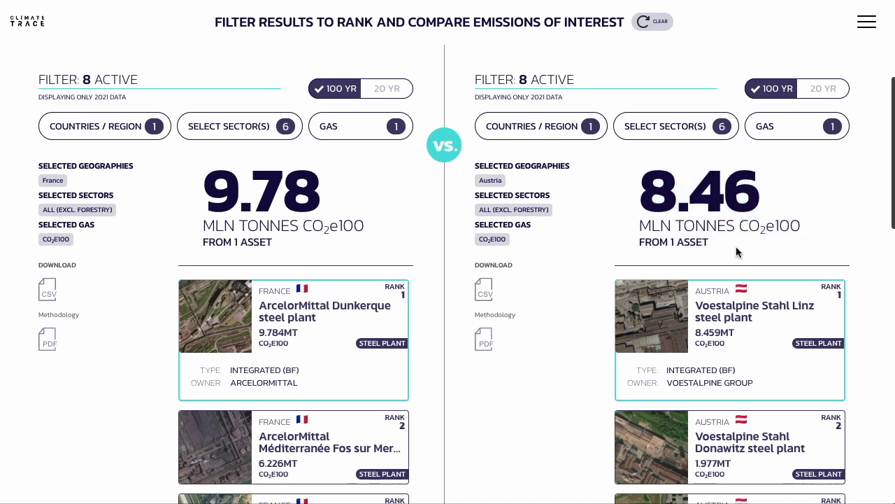
Step: Deselect the Austrian and French steel plants and switch the France query's gas to CO₂
left_click(713, 318)
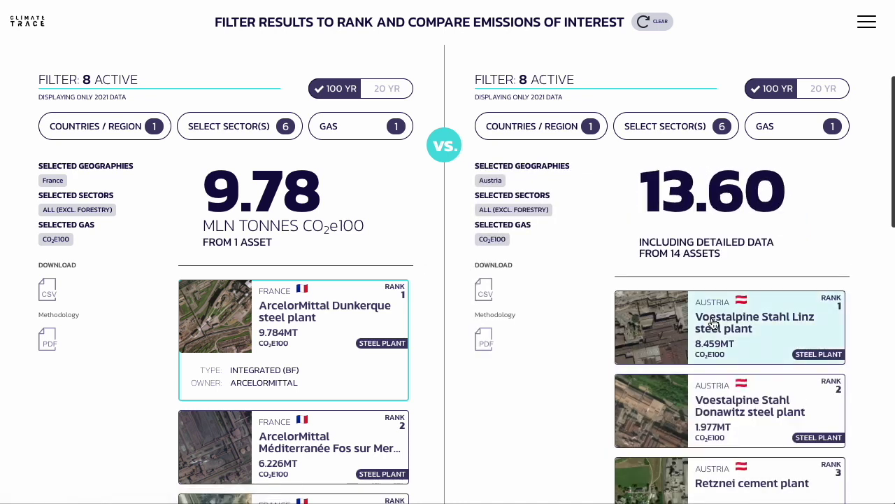
left_click(316, 338)
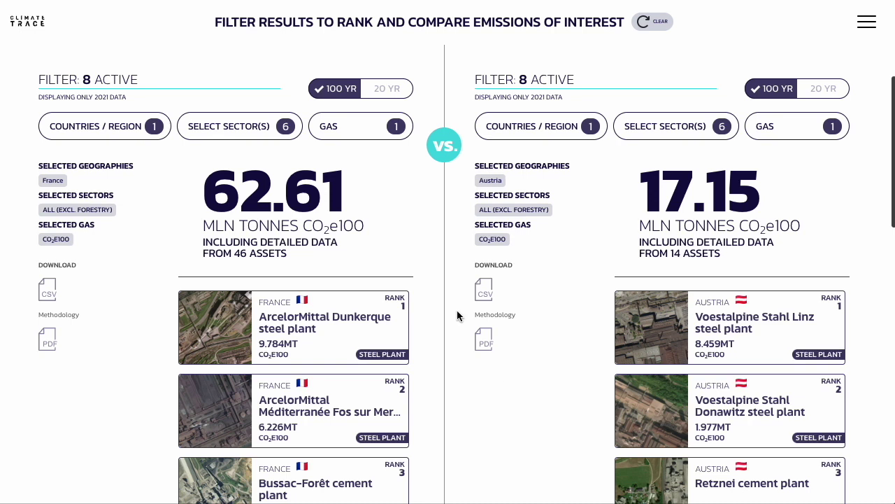
left_click(329, 129)
left_click(337, 214)
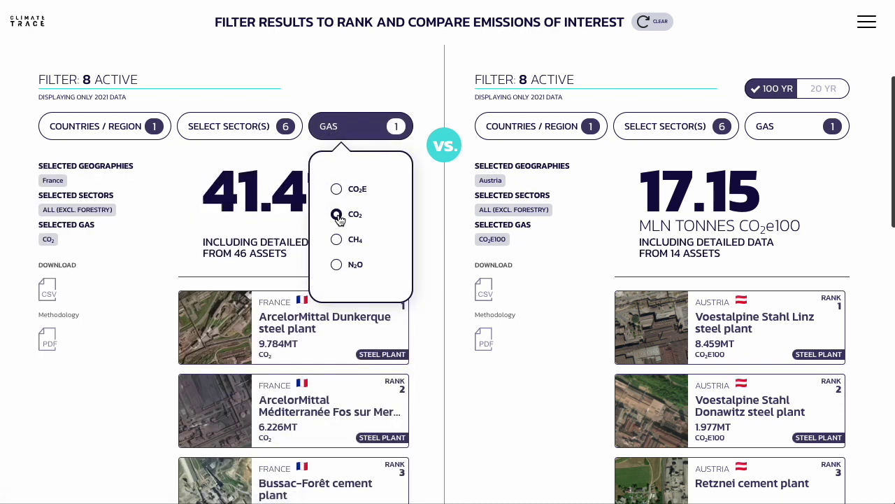
Step: Replace Austria with France as the second query's geography
left_click(549, 127)
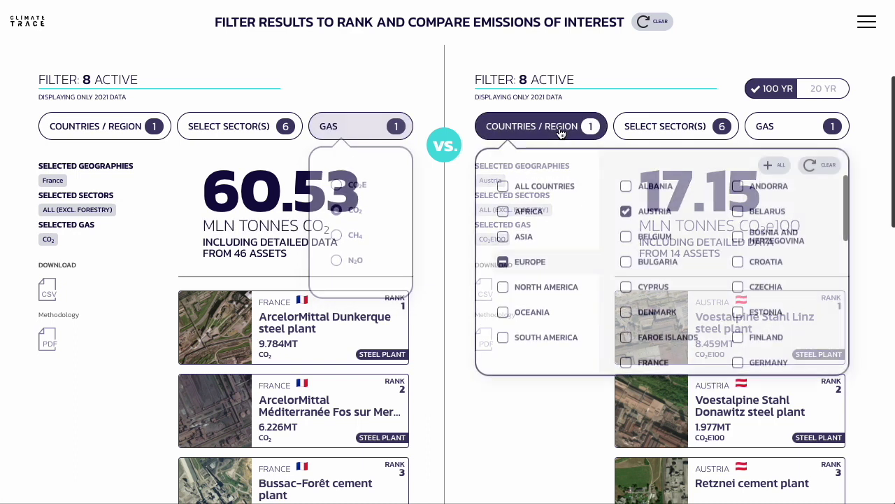
left_click(626, 215)
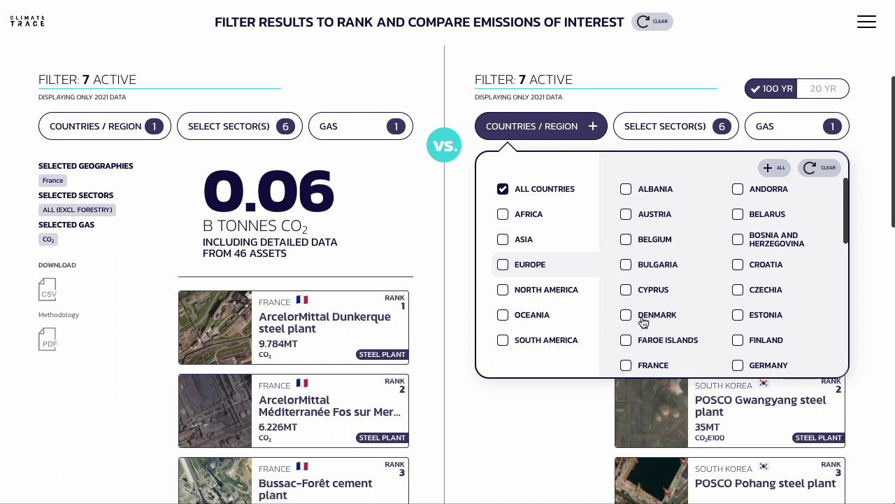
left_click(627, 366)
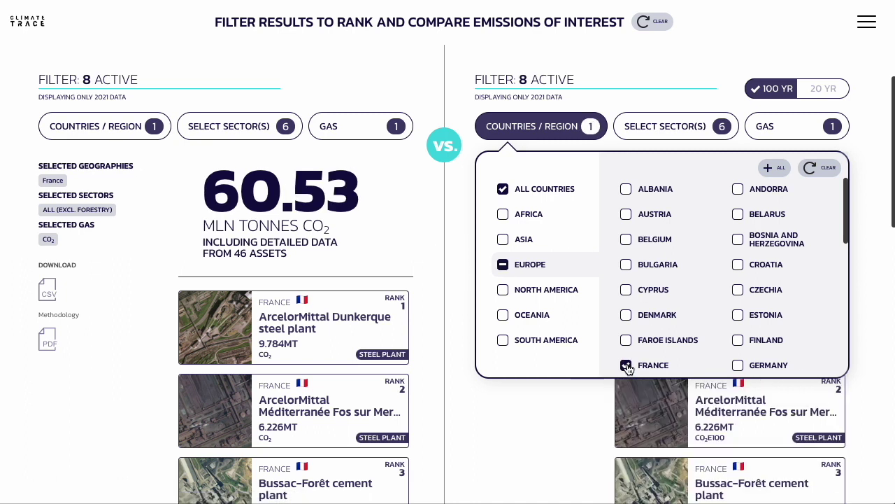
left_click(513, 423)
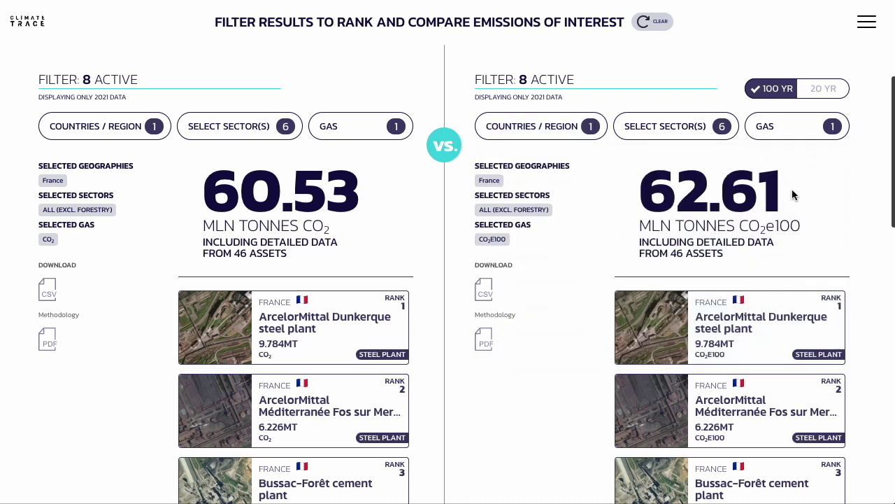
Step: Set the second query's gas to CH₄ to compare it with the first query's CO₂
left_click(773, 129)
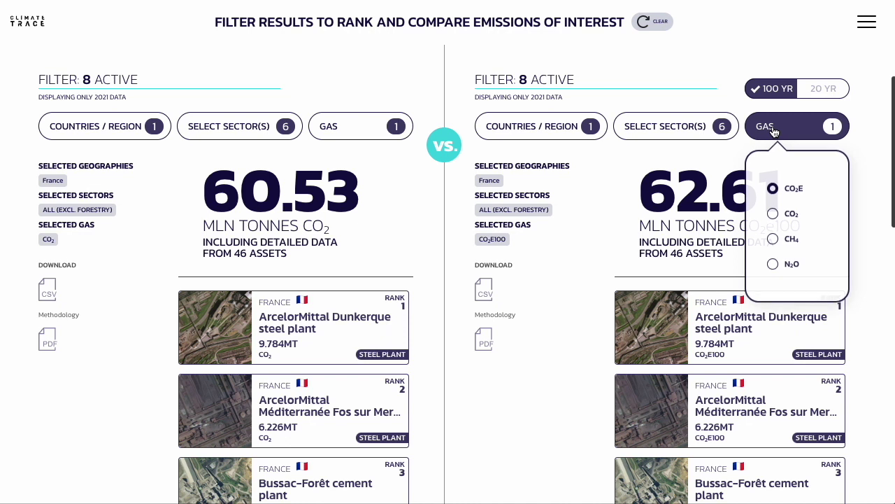
left_click(773, 240)
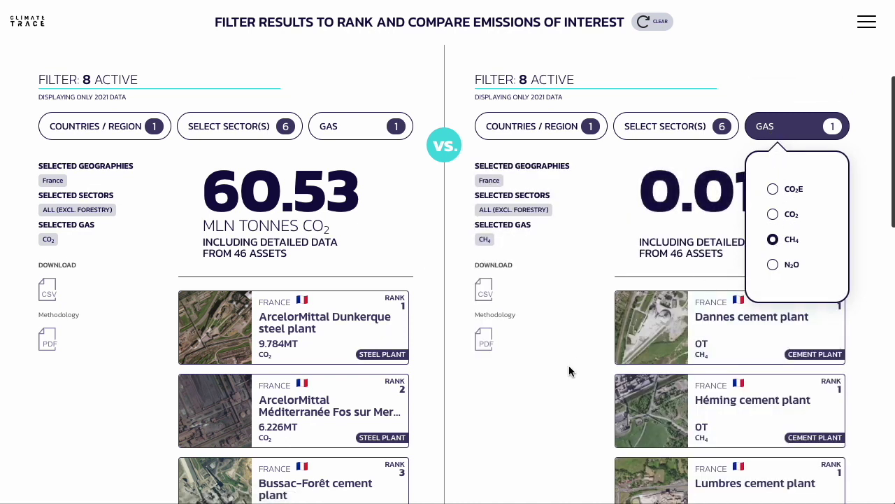
left_click(533, 392)
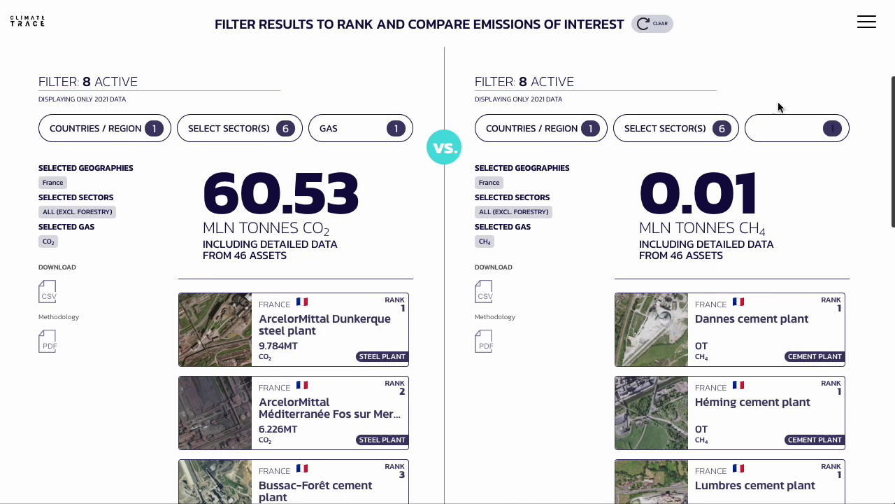
Step: Go to the Country Inventory page and filter it to the Transportation sector
left_click(867, 22)
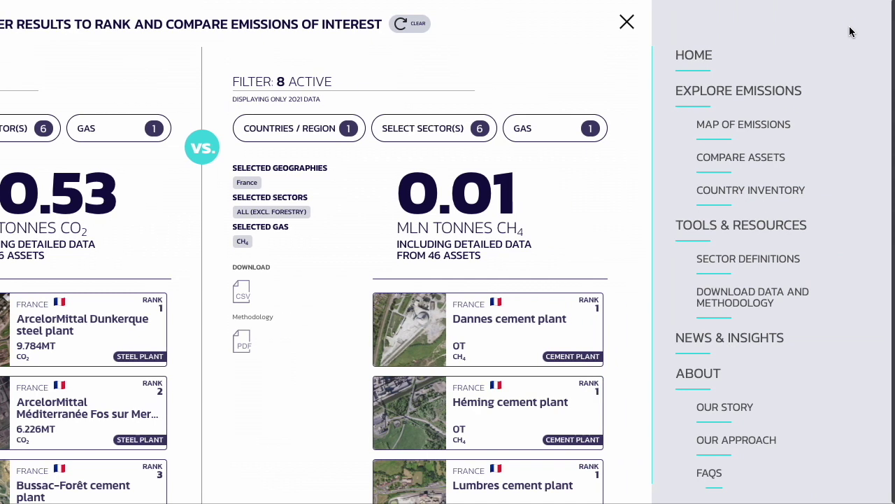
left_click(755, 204)
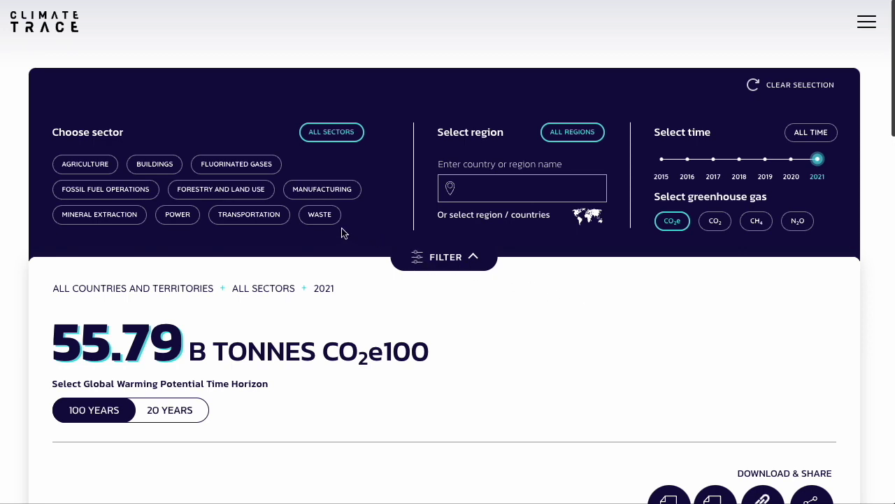
left_click(249, 217)
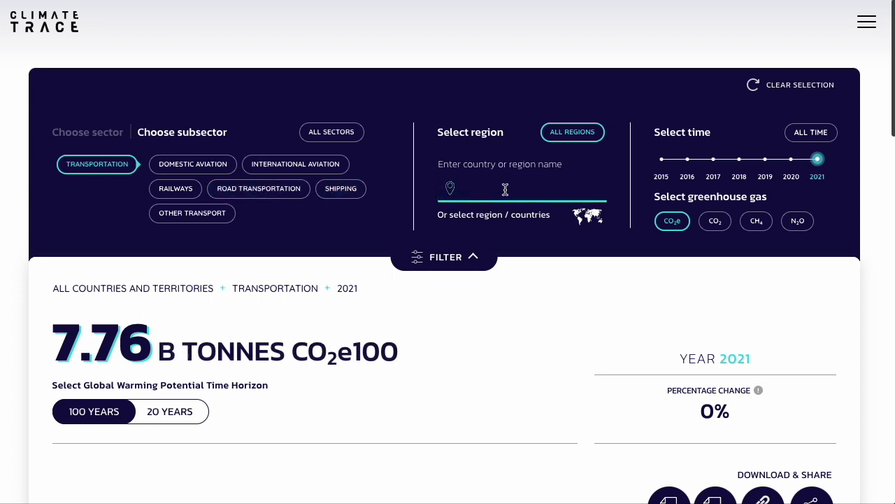
Step: Try the region filter with France and with all European countries, restoring all regions at the end
type("FRANCE")
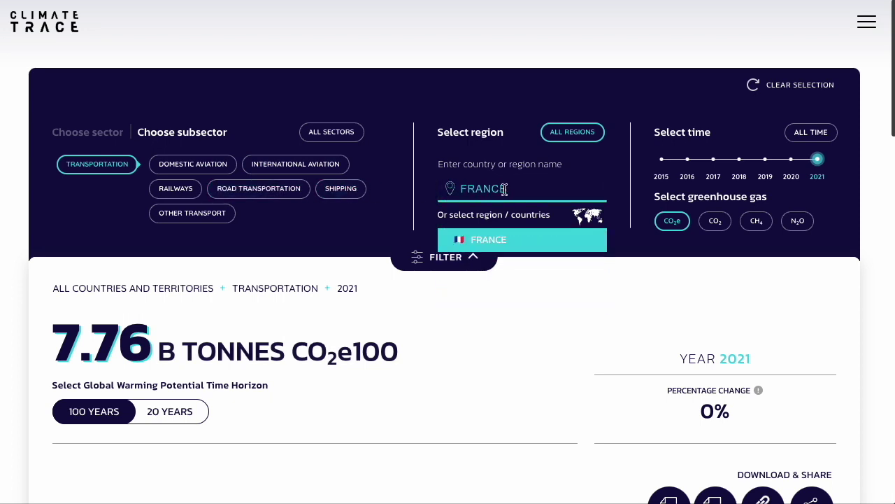
left_click(497, 240)
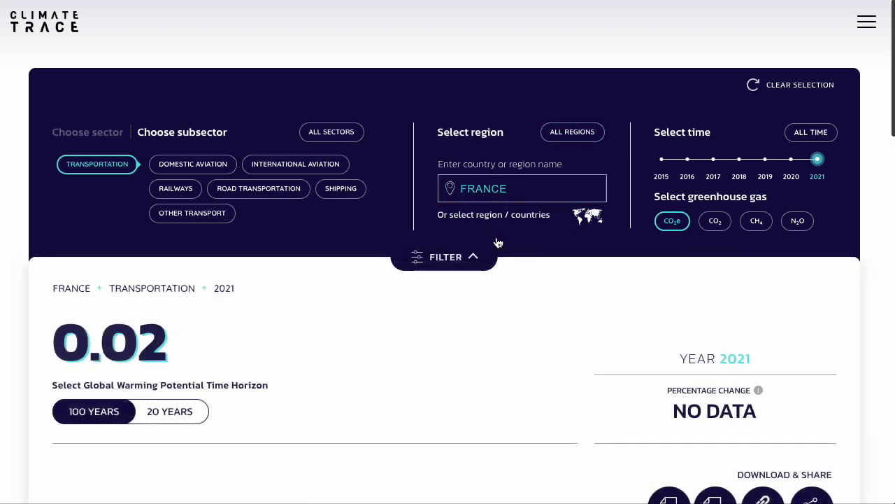
left_click(588, 218)
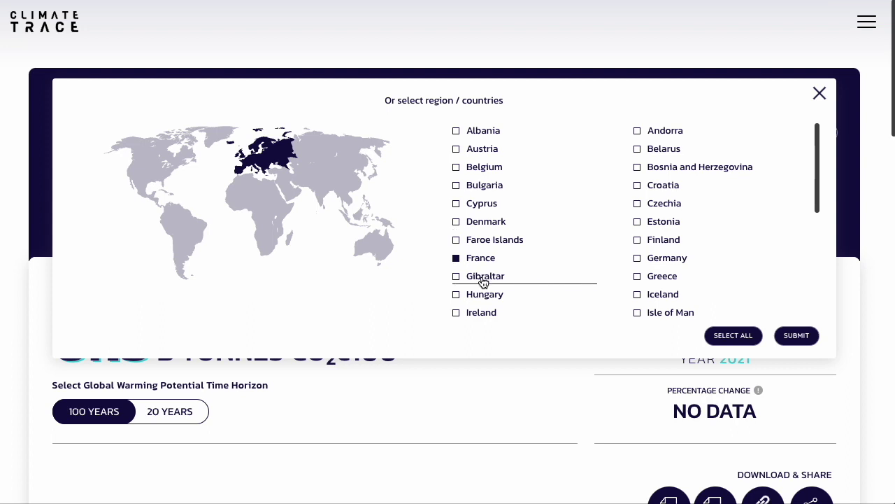
left_click(744, 345)
left_click(796, 336)
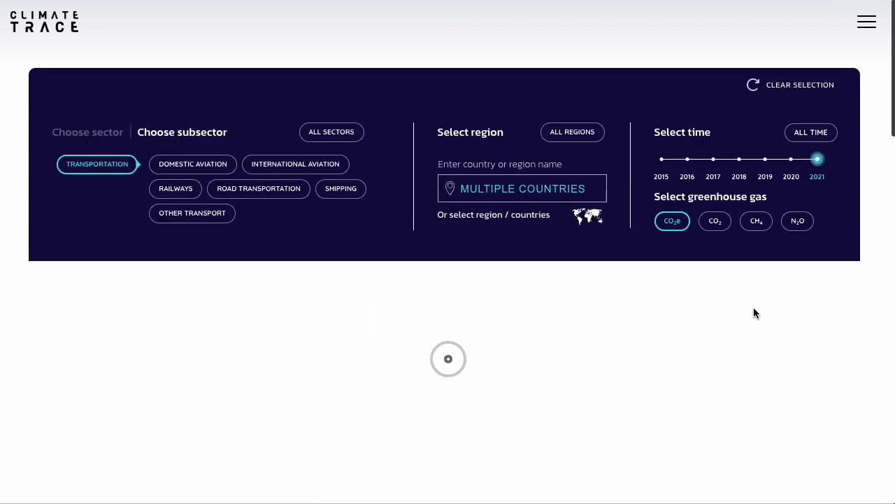
left_click(574, 135)
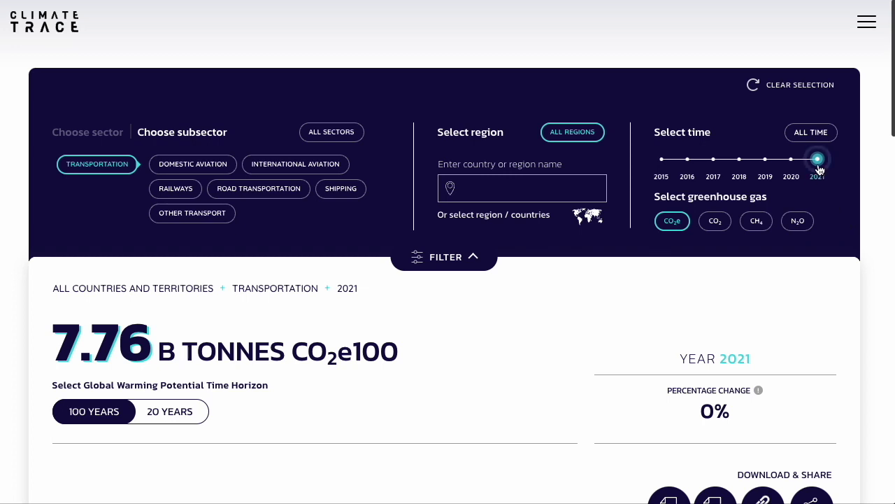
Step: Extend the time range to 2017–2021 and check the 20-year warming potential horizon, returning to 100 years
left_click_drag(817, 160, 722, 167)
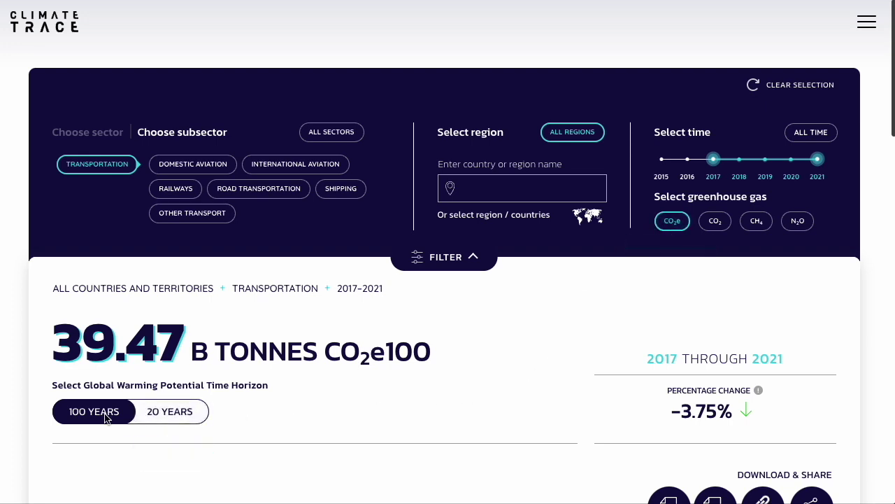
left_click(148, 416)
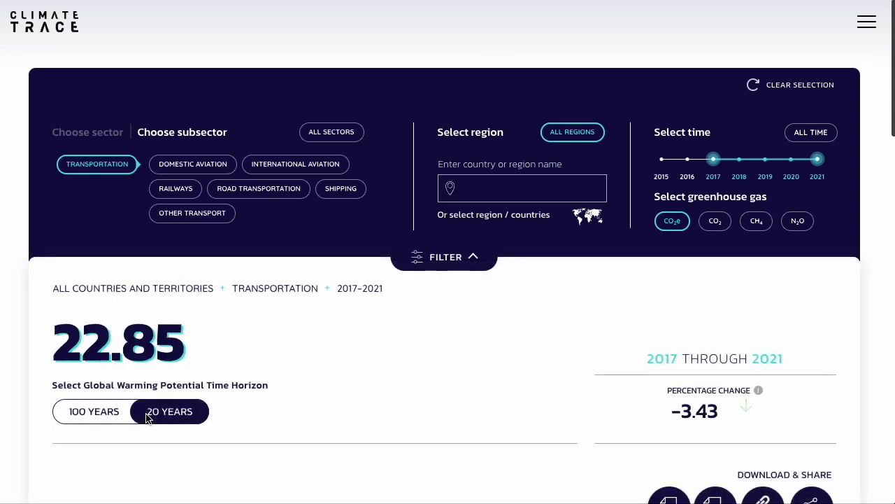
left_click(98, 417)
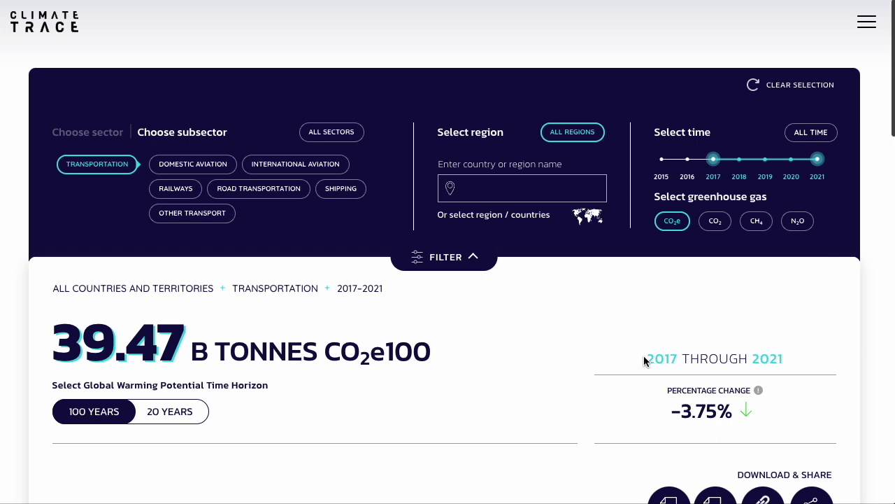
Step: Examine the percentage change for 2017 through 2021 and the breakdown of transportation emissions by subsector
left_click_drag(648, 354, 797, 396)
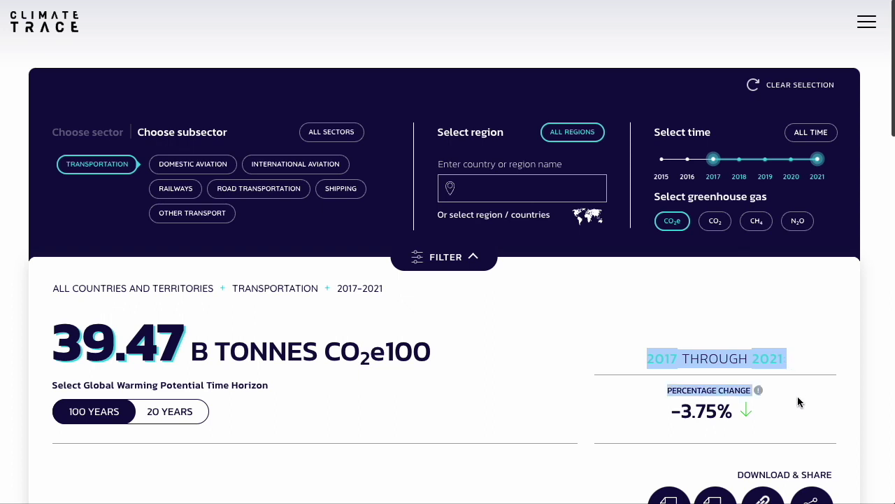
left_click(811, 312)
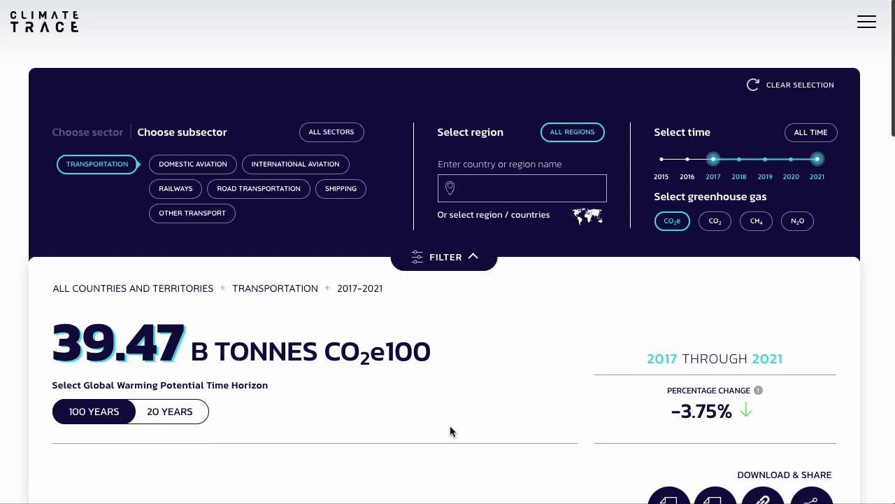
scroll(449, 430, "down", 4)
scroll(449, 426, "down", 4)
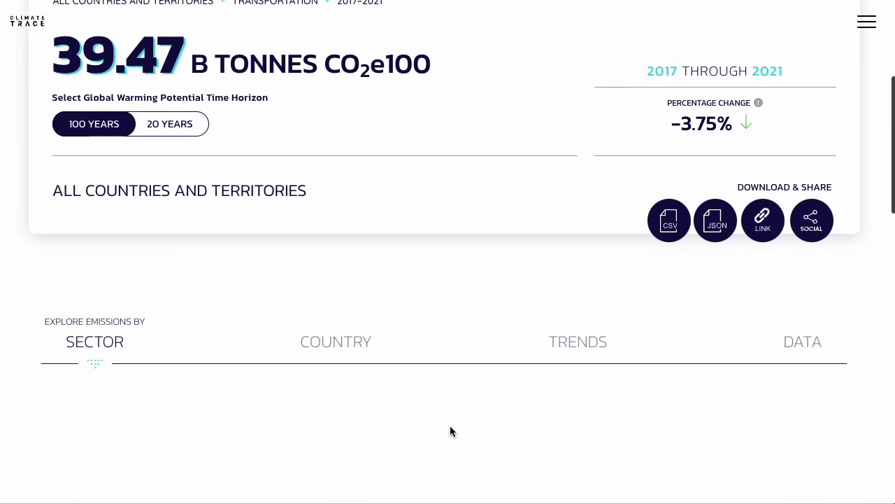
scroll(452, 431, "down", 2)
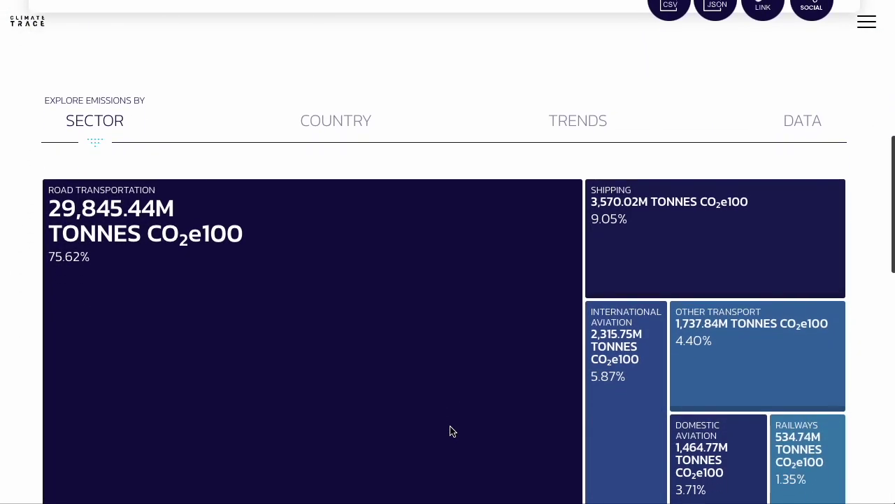
scroll(452, 431, "down", 1)
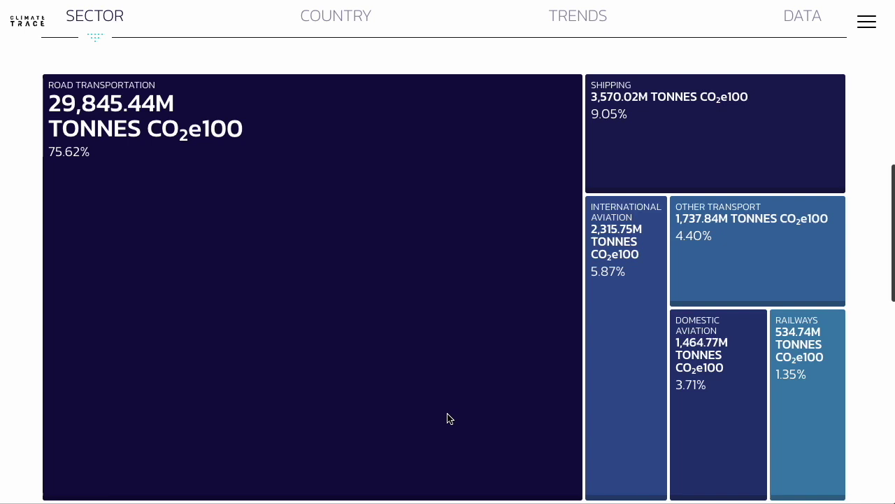
scroll(442, 406, "up", 1)
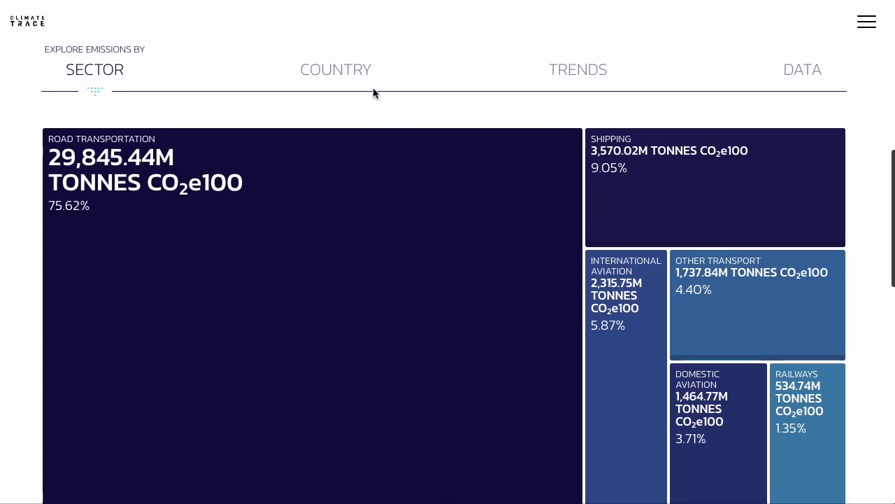
Step: Show the transportation emissions by country and look through the country ranking
left_click(353, 66)
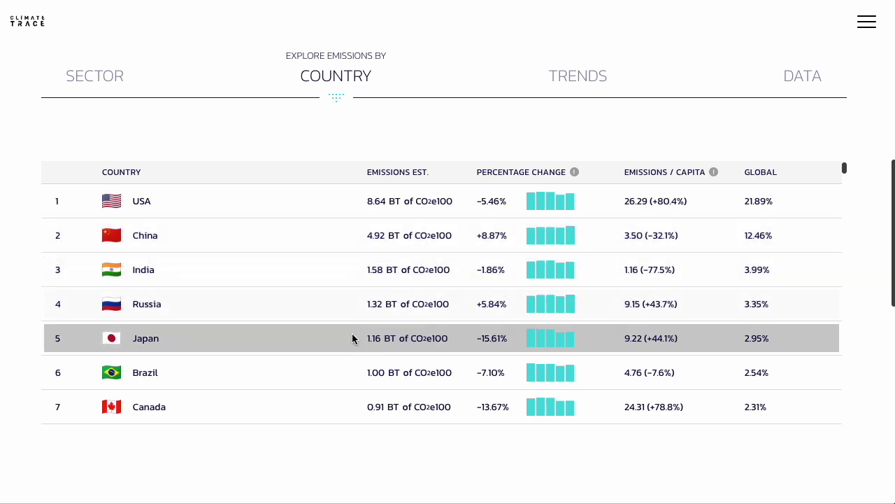
scroll(359, 350, "down", 5)
scroll(358, 347, "down", 5)
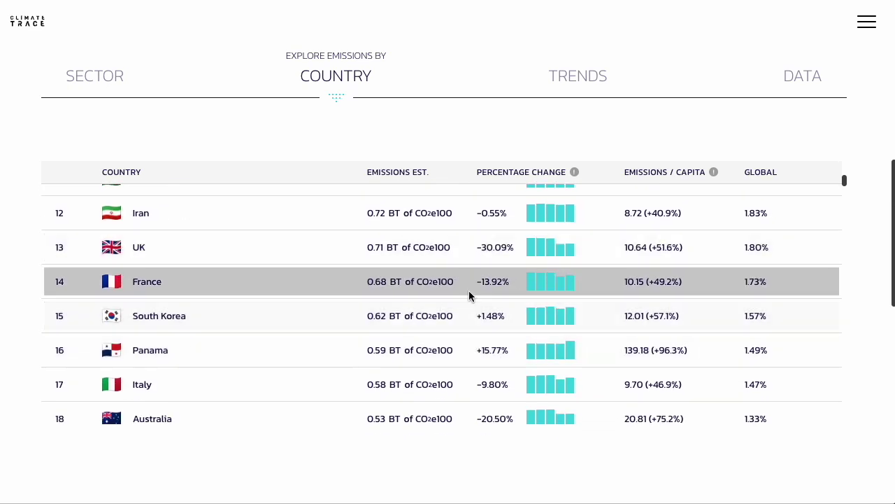
Step: Show the emissions trends and add Domestic Aviation and International Aviation to the chart alongside Shipping
left_click(581, 81)
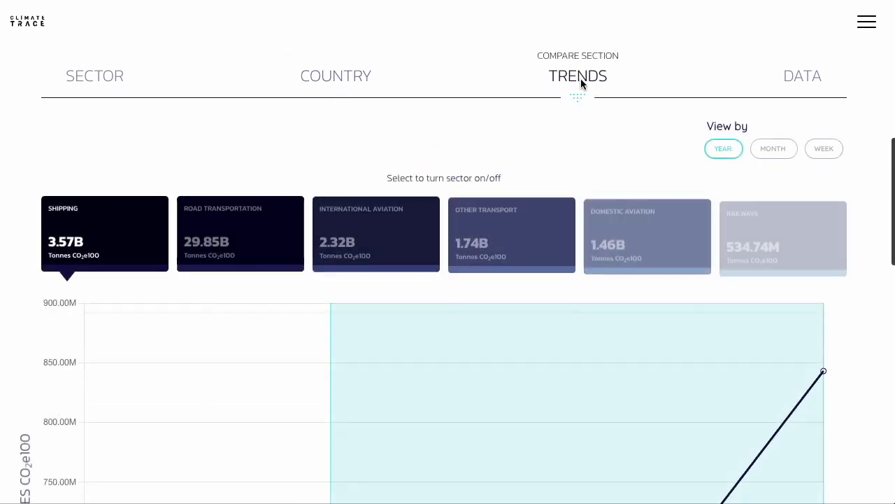
scroll(571, 184, "down", 1)
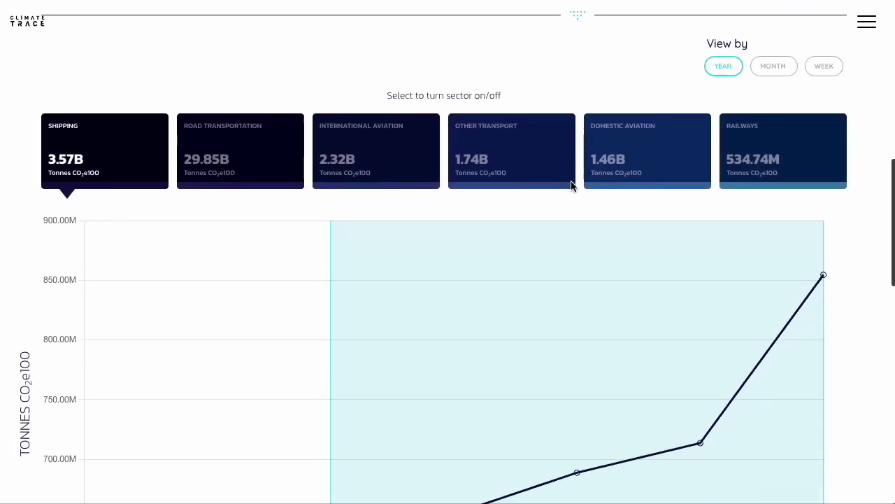
scroll(571, 184, "down", 1)
left_click(614, 105)
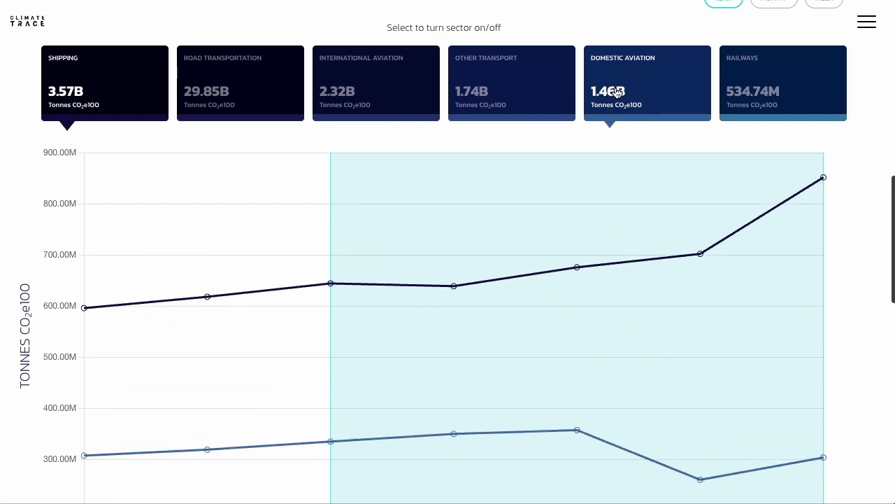
left_click(340, 84)
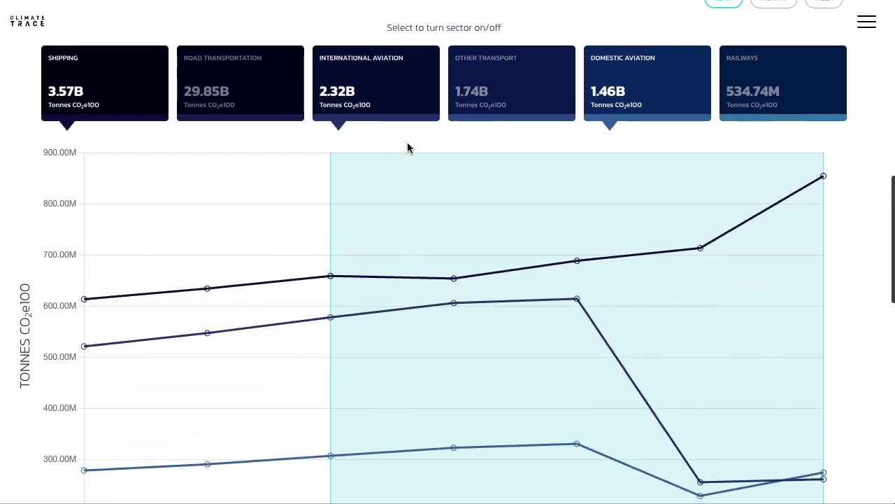
scroll(408, 147, "down", 1)
scroll(407, 147, "up", 1)
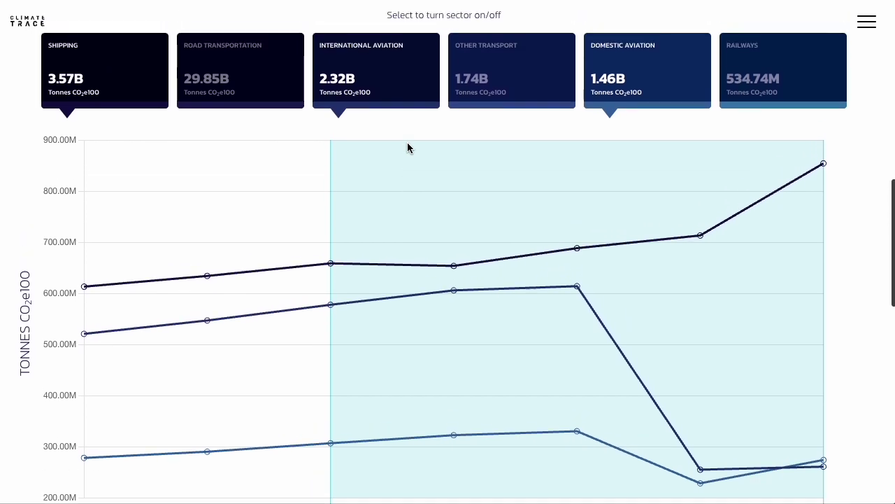
Step: Show the information about the data and read the transportation methodology for each subsector
scroll(408, 147, "up", 3)
left_click(793, 62)
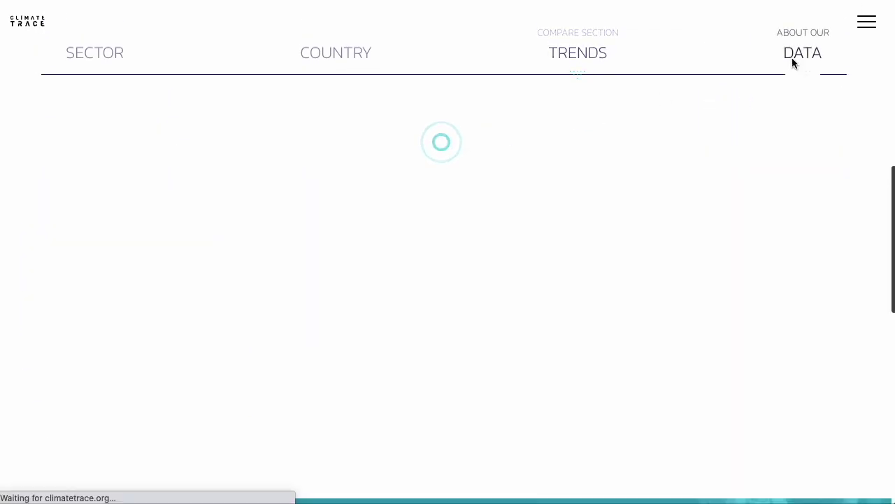
scroll(598, 233, "down", 2)
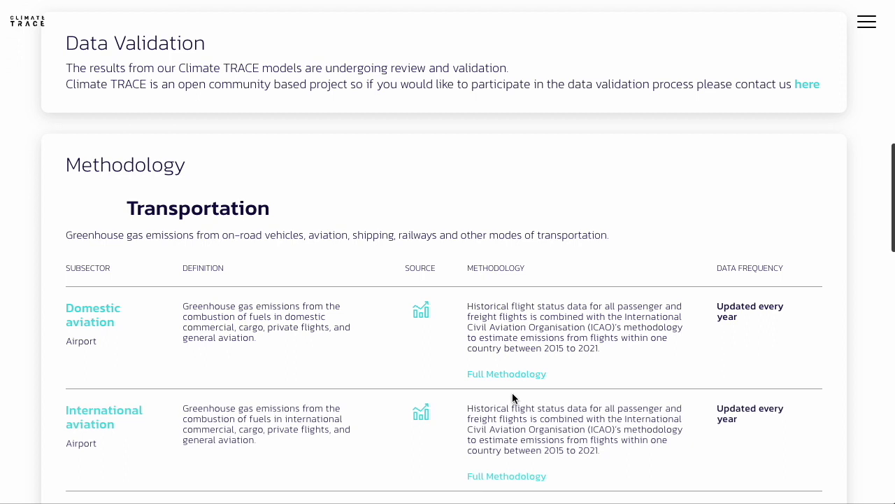
scroll(508, 382, "down", 3)
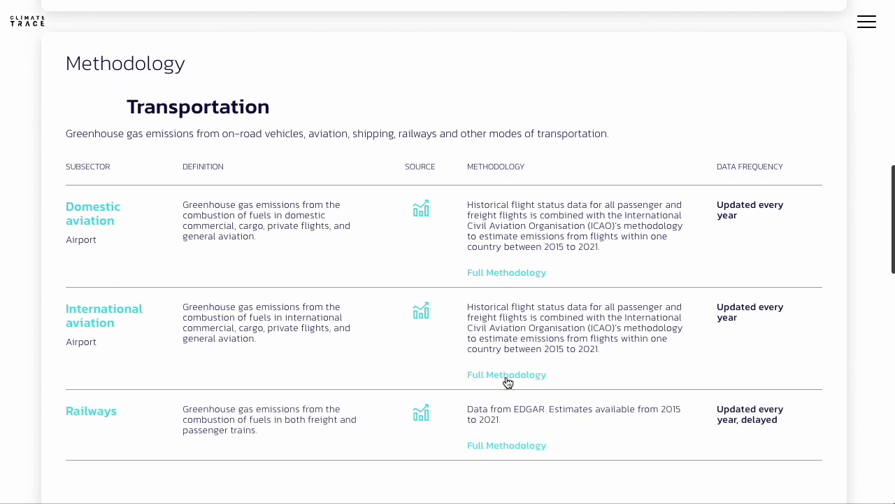
scroll(508, 382, "down", 1)
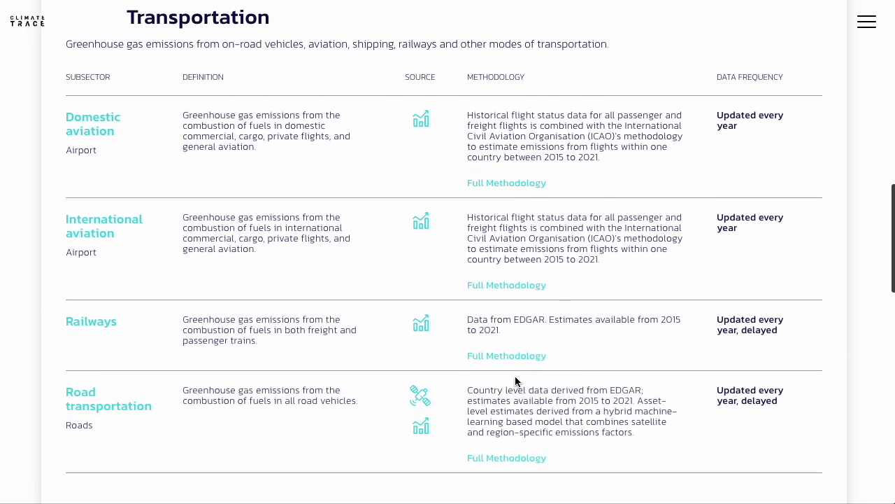
Step: Go to the Download Data and Methodology page and review the data and methodology files offered per sector
left_click(867, 22)
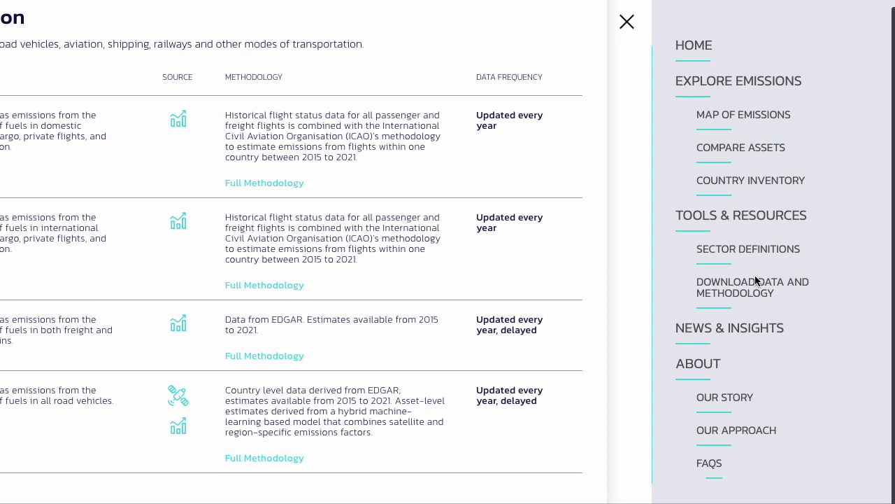
left_click(742, 294)
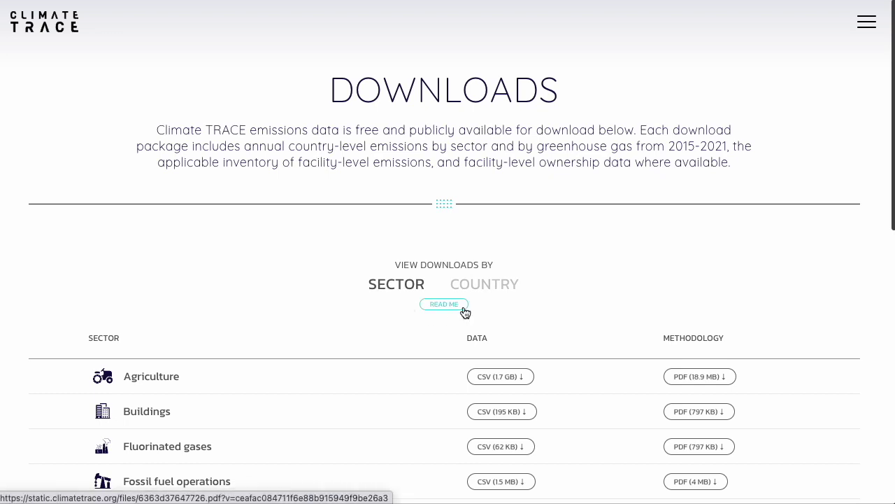
scroll(465, 311, "down", 3)
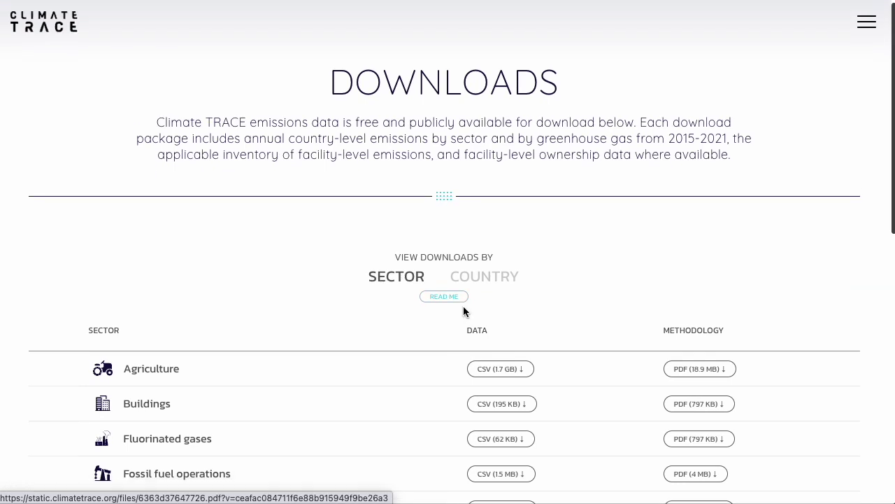
scroll(463, 311, "down", 2)
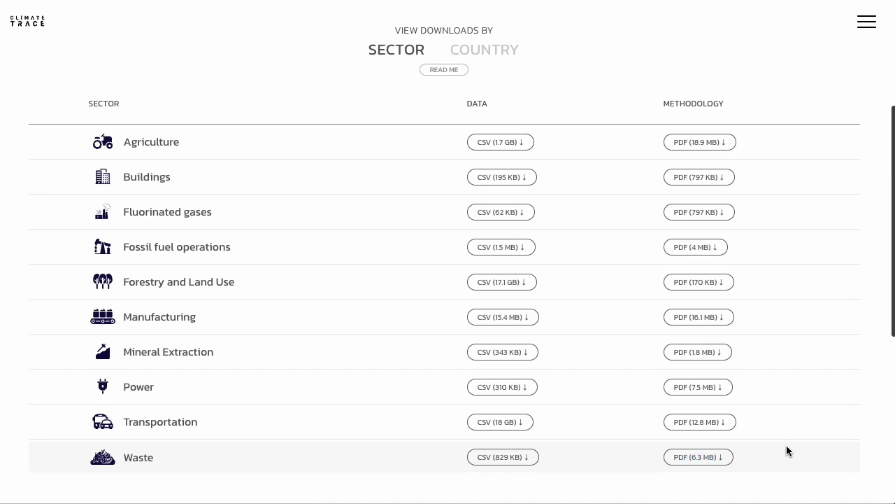
Step: Show the downloads by country and look through the list of forest and non-forest sector files
left_click(500, 55)
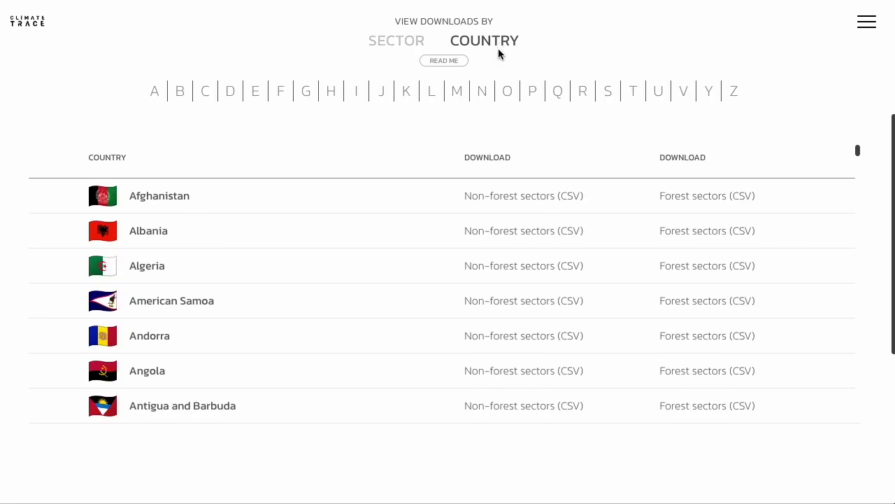
scroll(499, 54, "down", 1)
scroll(586, 246, "down", 4)
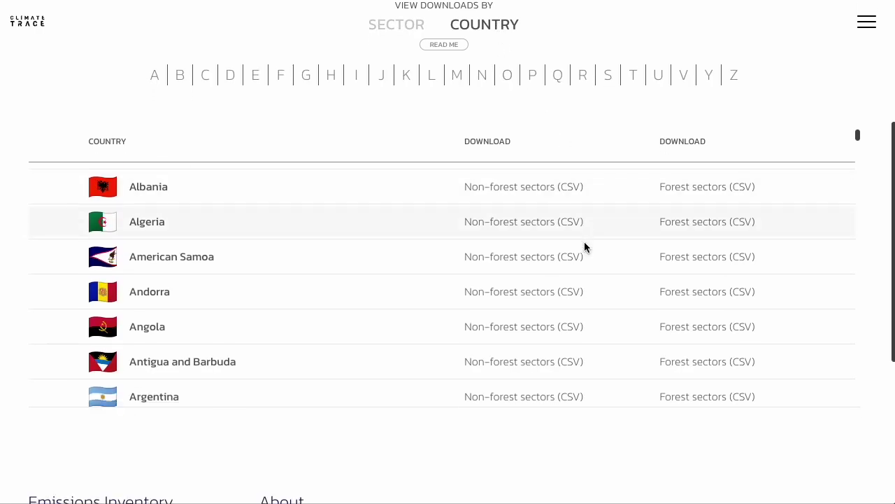
scroll(586, 246, "down", 5)
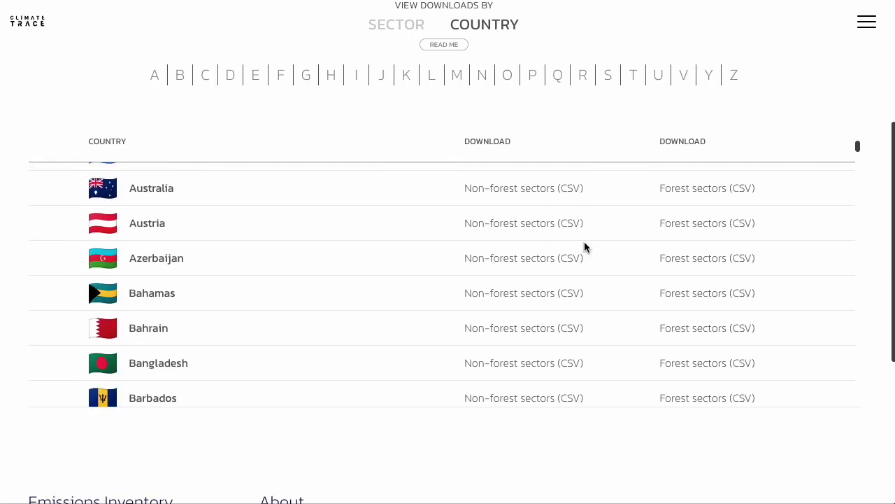
scroll(585, 246, "down", 5)
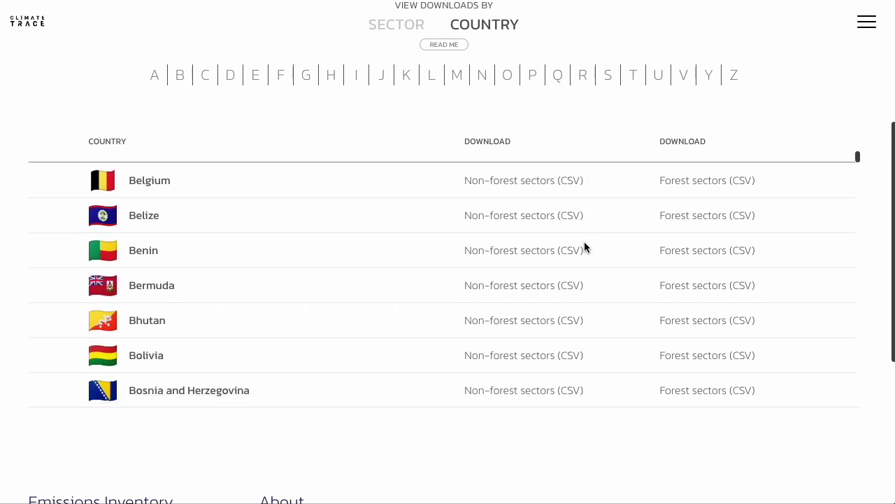
scroll(585, 246, "down", 5)
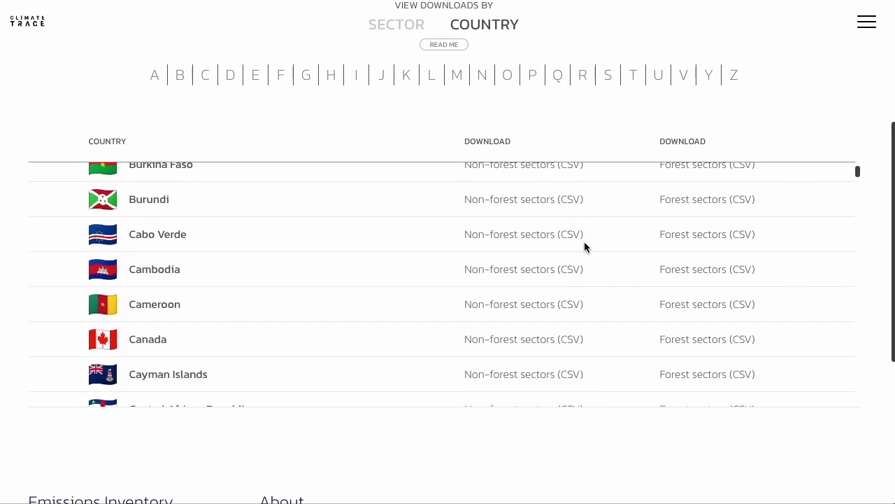
scroll(584, 244, "down", 6)
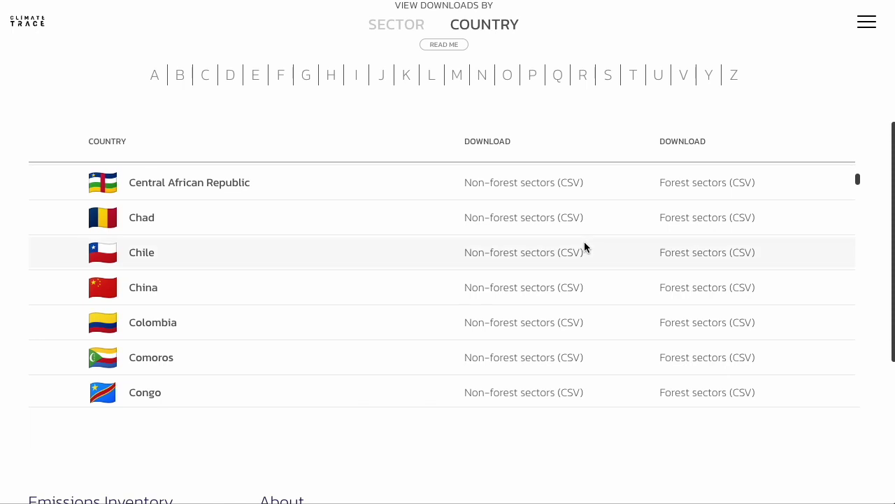
scroll(585, 245, "down", 5)
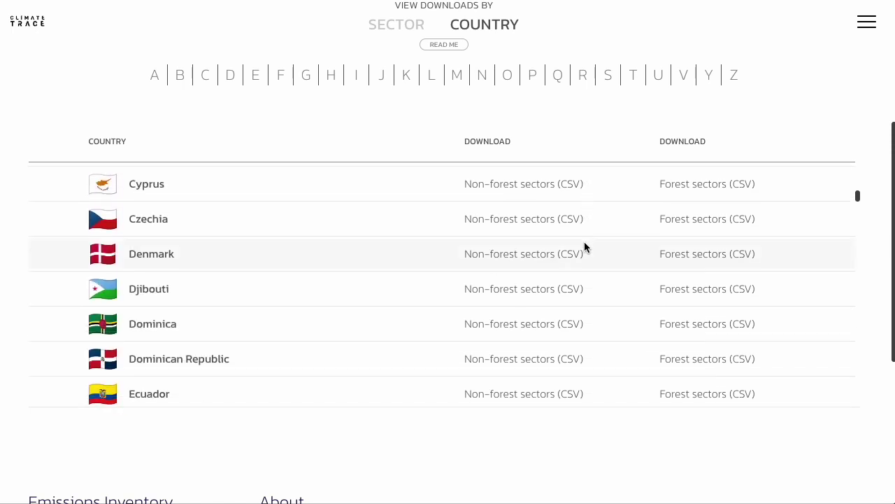
scroll(584, 245, "down", 3)
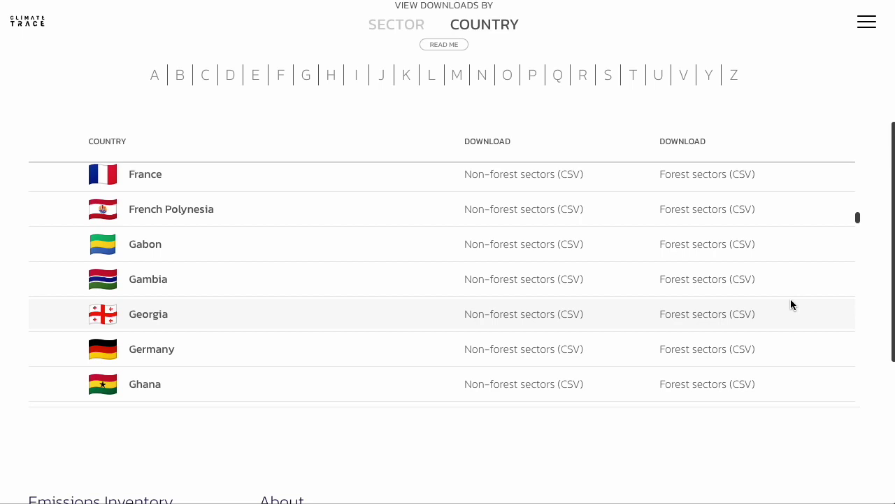
Step: Go to the Sector Definitions page and check the Power, Manufacturing and Fossil Fuel Operations shares in the pie chart
left_click(867, 26)
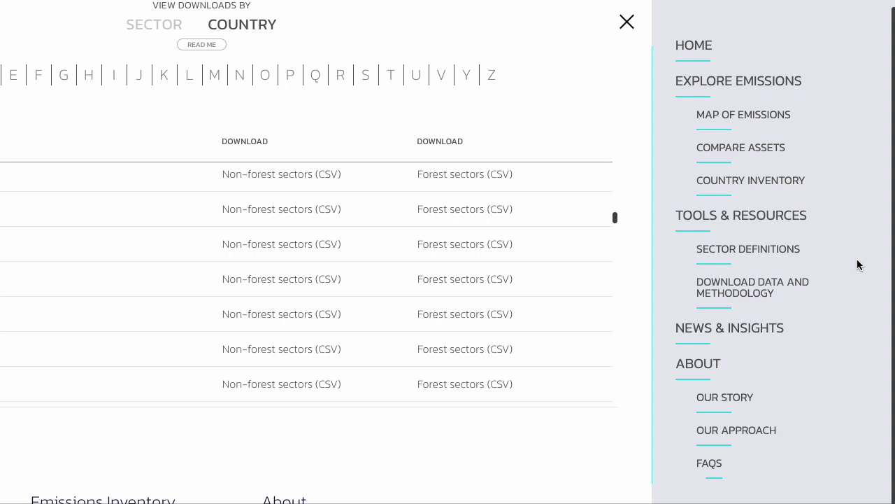
left_click(755, 257)
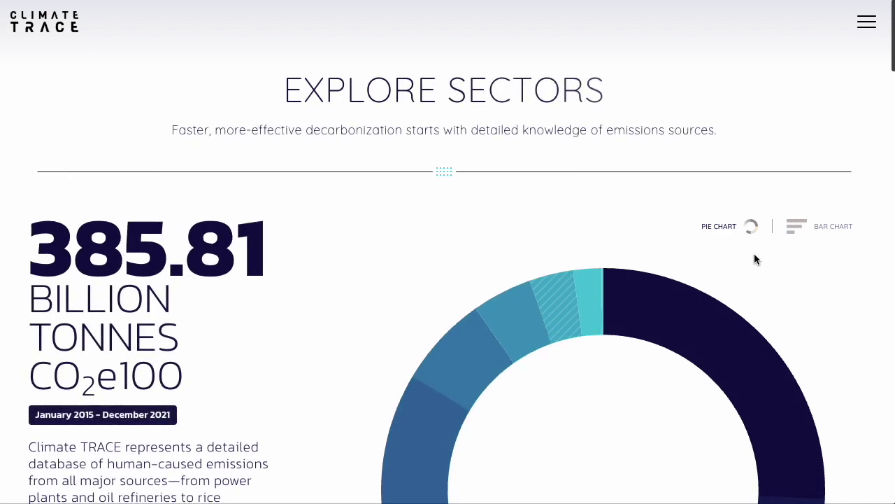
scroll(750, 249, "down", 1)
scroll(752, 252, "down", 2)
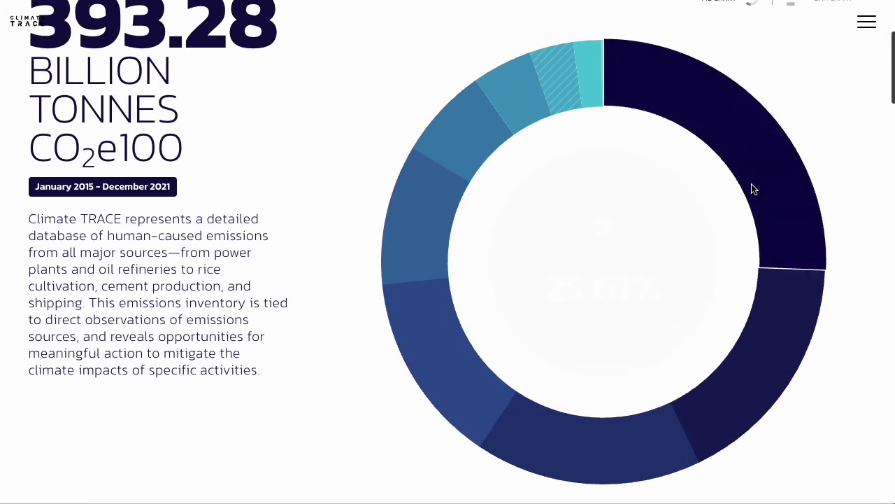
mouse_move(756, 170)
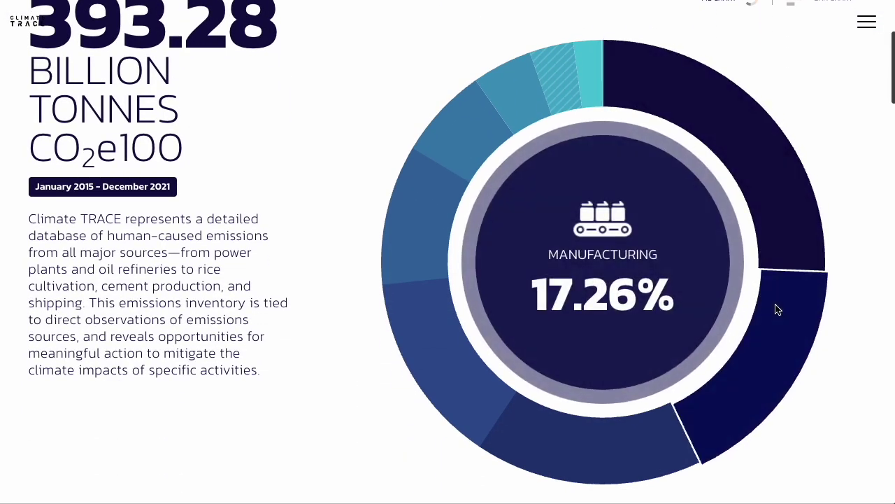
mouse_move(648, 429)
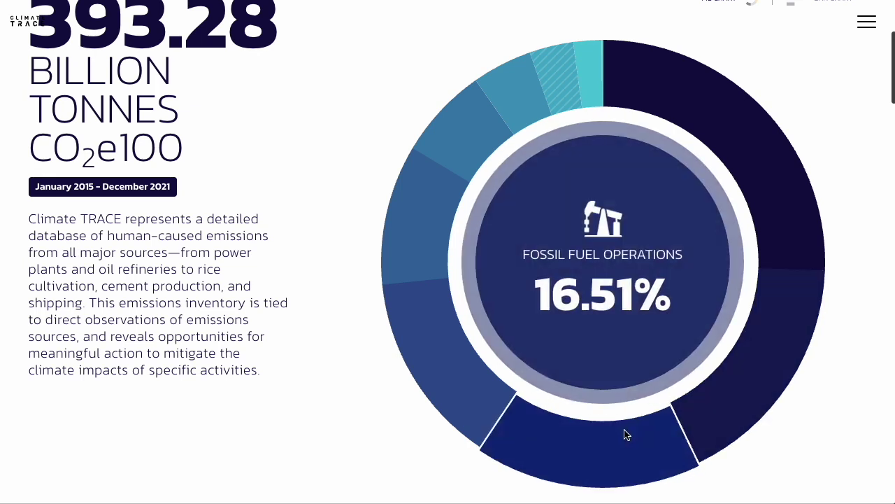
Step: Expand the Power sector's subsectors and examine their definitions, data source types and methodology
scroll(627, 434, "down", 6)
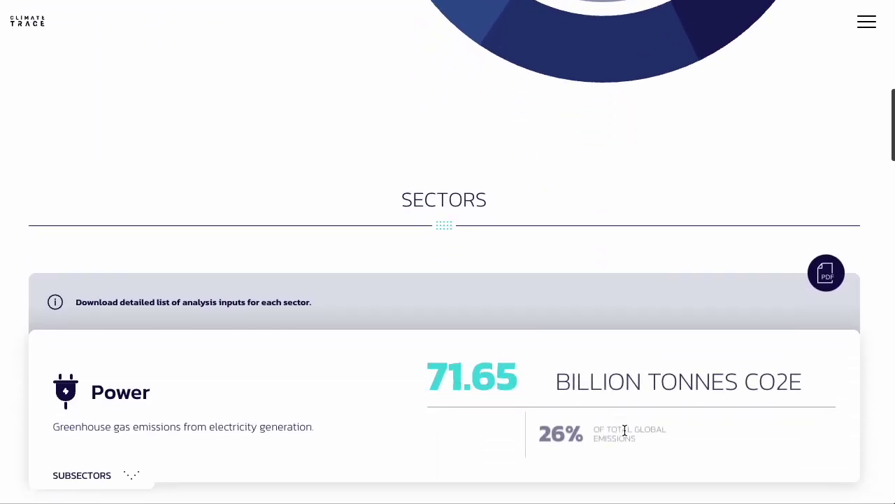
scroll(624, 431, "down", 3)
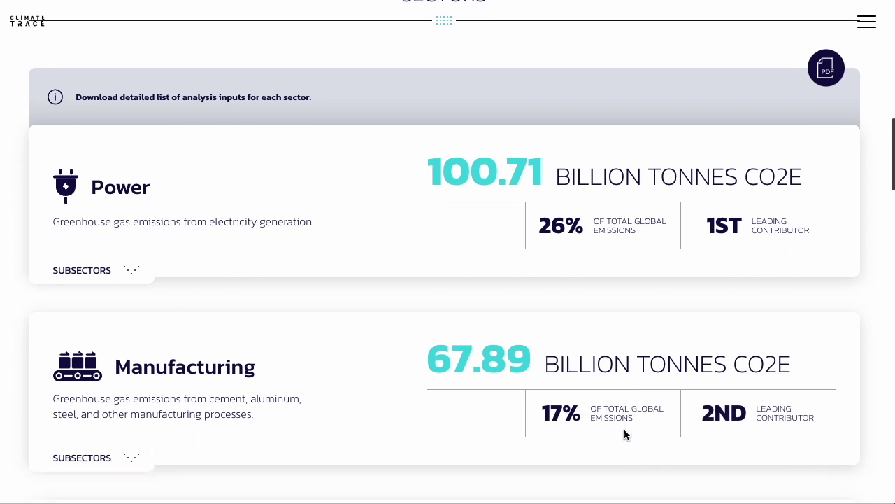
scroll(626, 429, "down", 1)
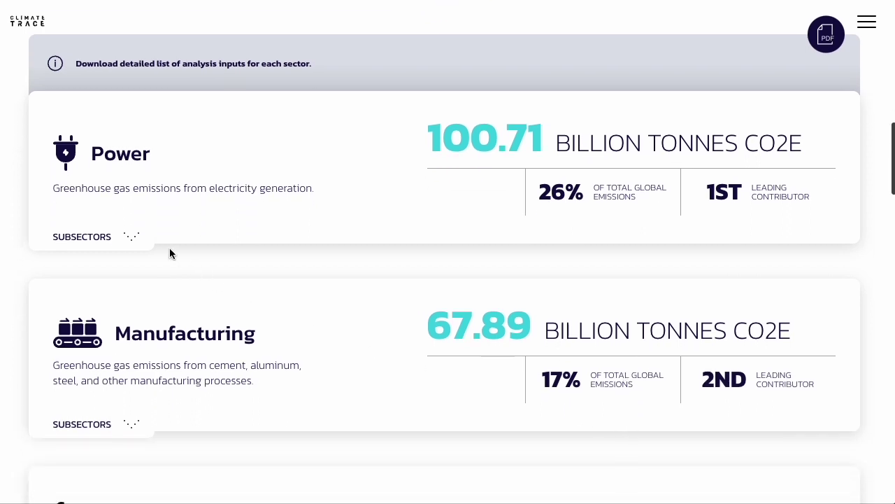
left_click(130, 238)
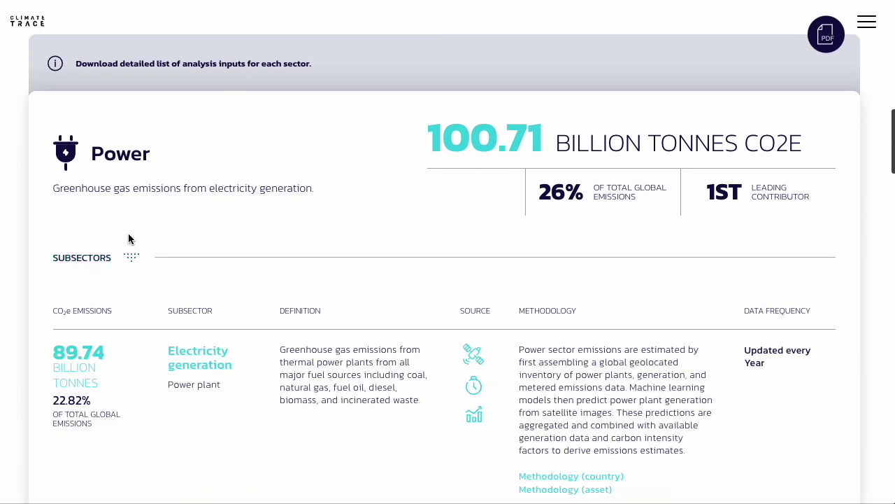
scroll(213, 278, "down", 2)
scroll(213, 278, "down", 3)
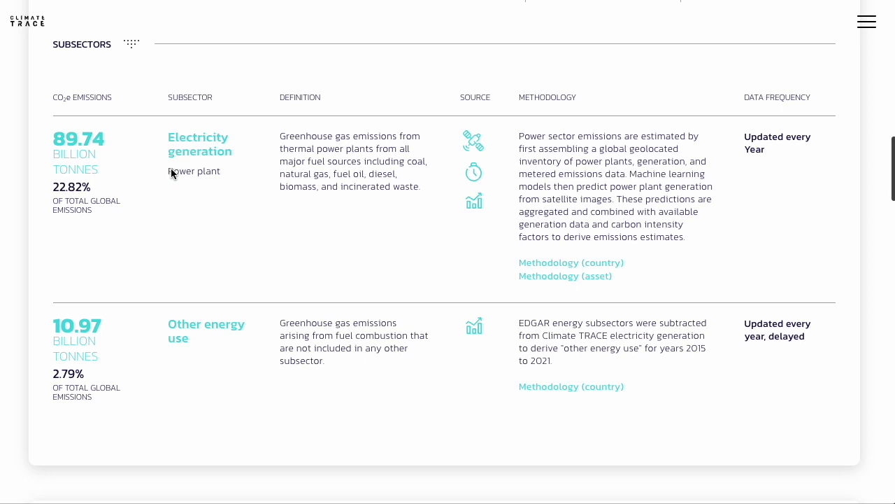
mouse_move(468, 142)
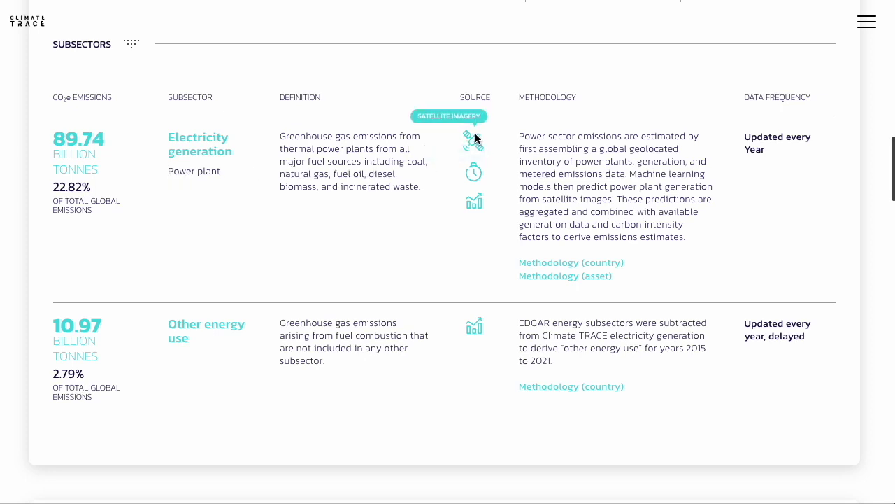
mouse_move(474, 194)
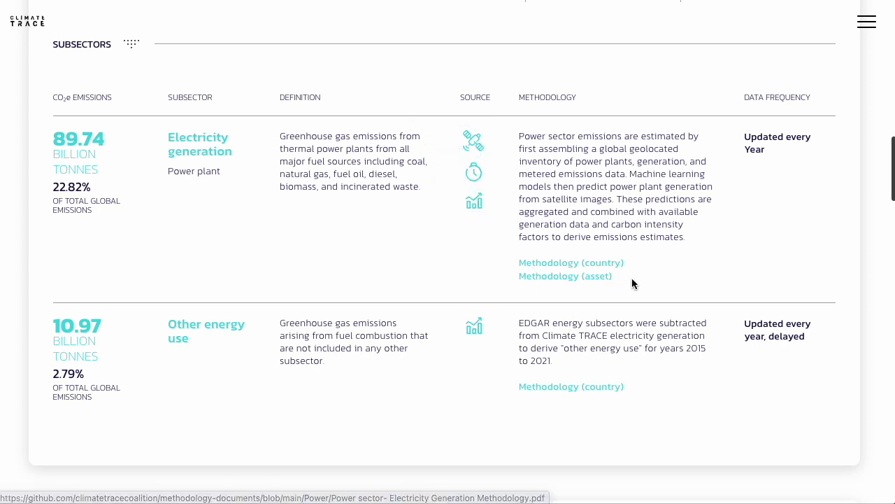
scroll(649, 277, "down", 1)
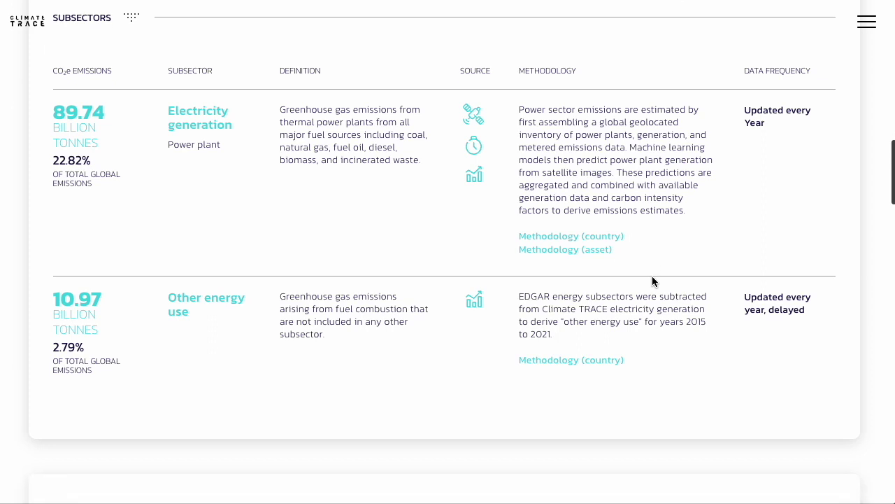
Step: Go to the News & Insights page and look through the listed articles
left_click(864, 27)
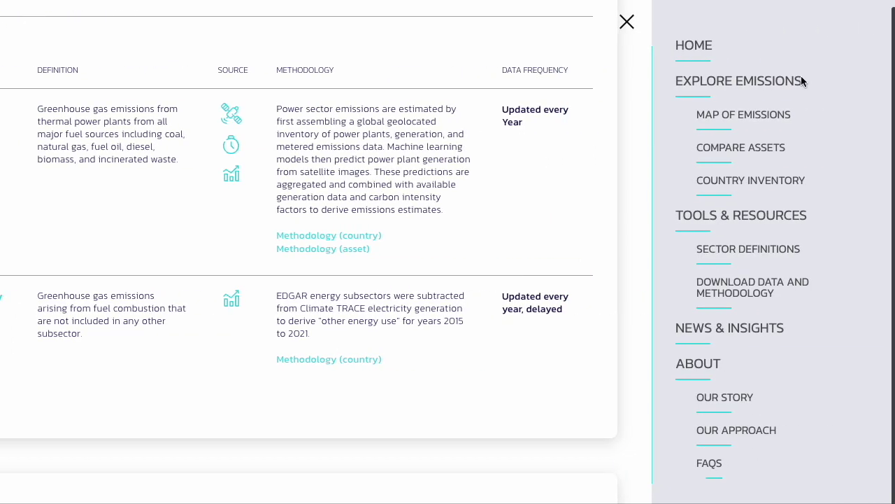
left_click(750, 332)
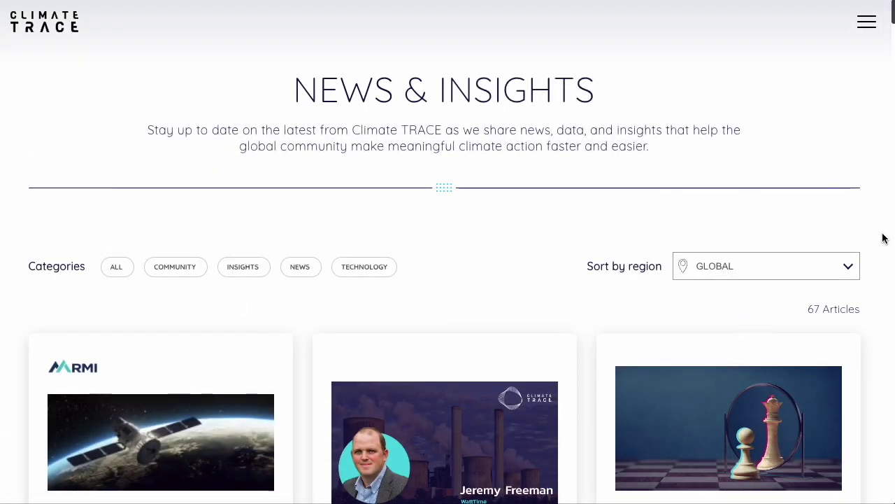
scroll(881, 237, "down", 3)
scroll(881, 236, "down", 1)
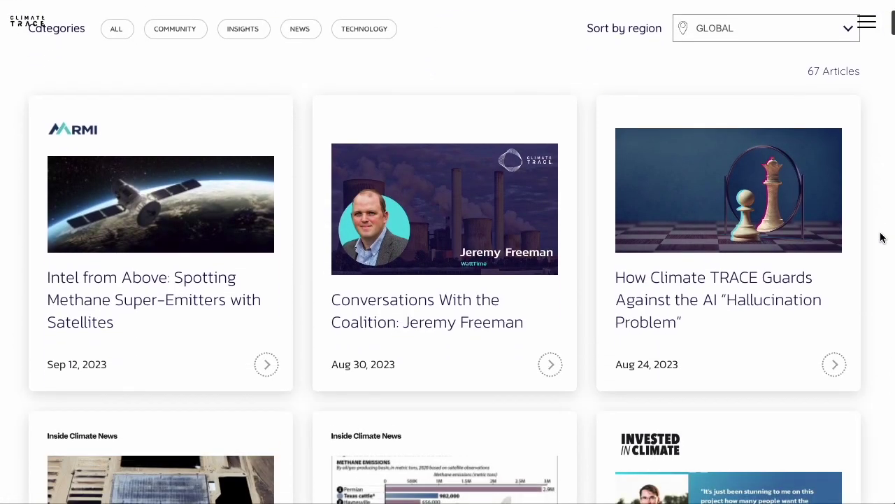
scroll(882, 237, "down", 4)
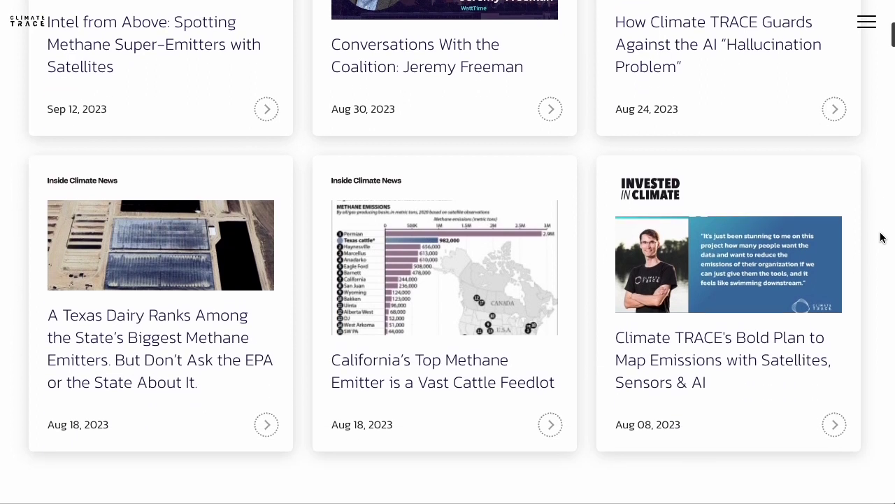
scroll(881, 236, "down", 4)
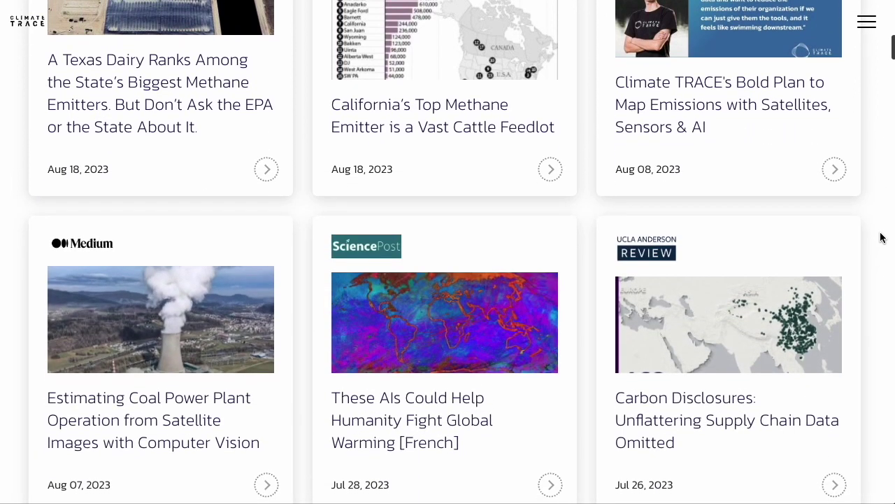
Step: Go to the FAQs page, look through its questions and open the feedback survey form
left_click(866, 22)
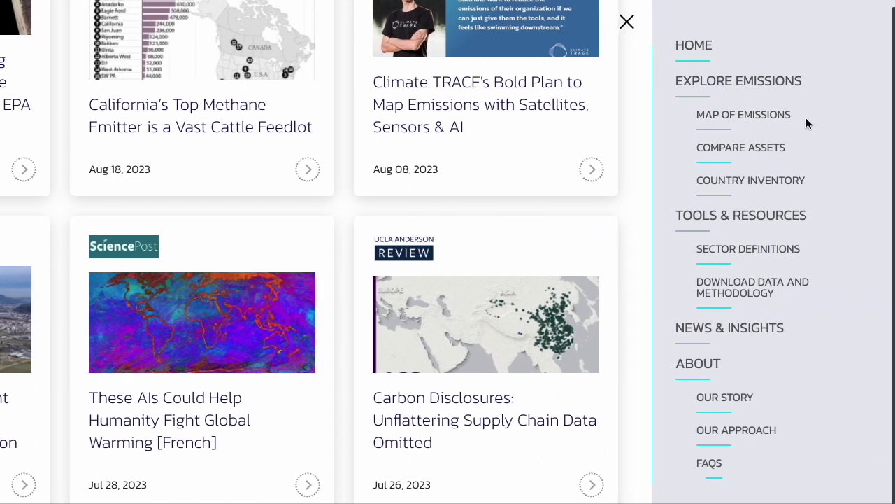
left_click(708, 464)
scroll(692, 280, "down", 4)
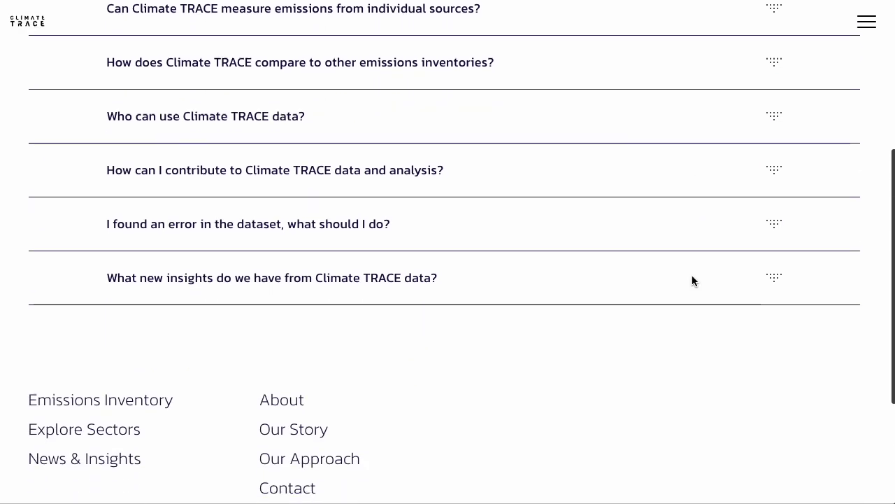
scroll(692, 280, "down", 3)
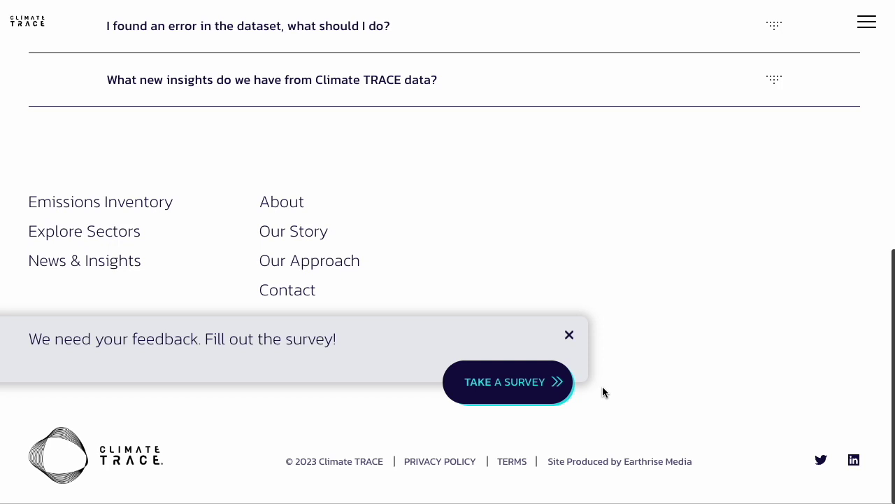
left_click(505, 397)
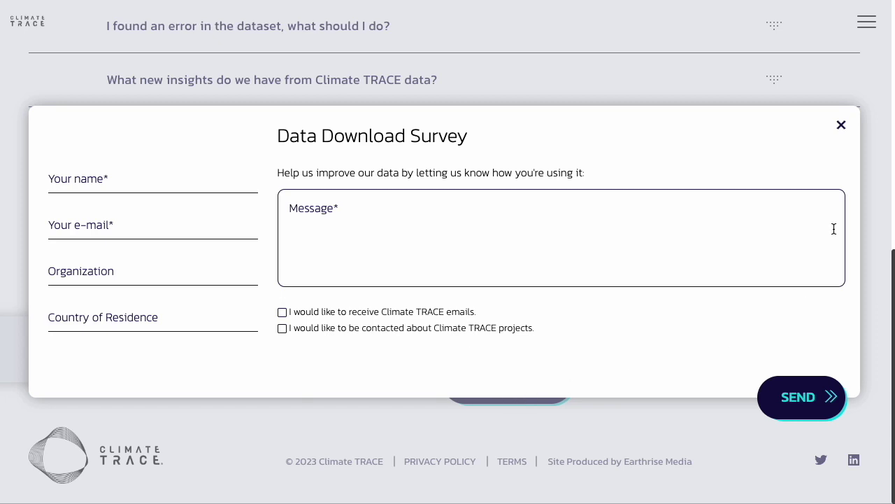
Step: Return to the Climate TRACE homepage and look through its sections down to the newsletter sign-up form
left_click(28, 23)
left_click(28, 23)
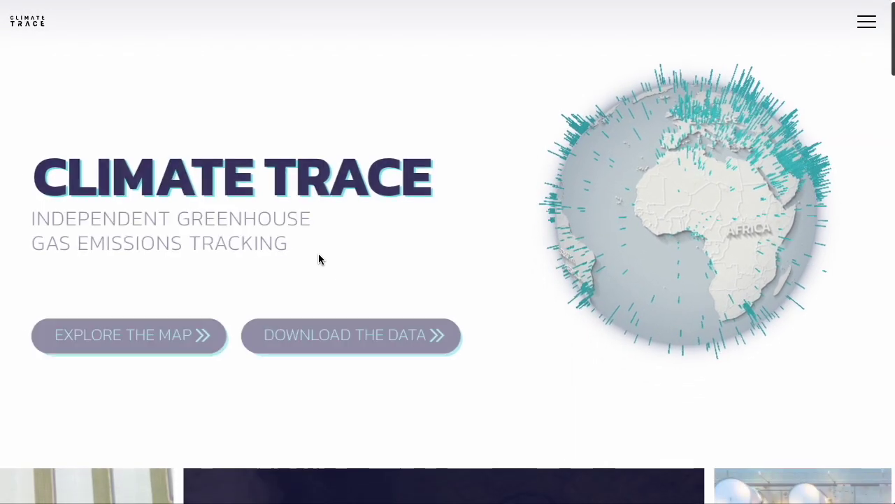
scroll(319, 258, "down", 6)
scroll(319, 259, "down", 10)
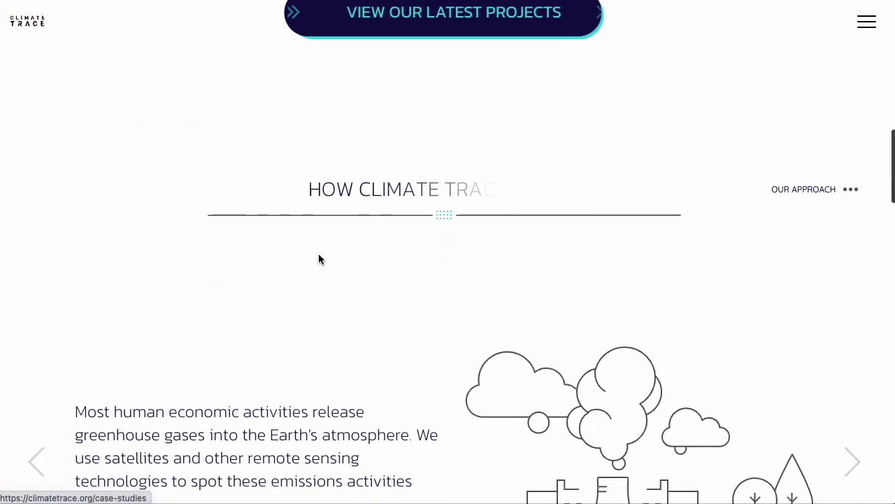
scroll(319, 258, "down", 10)
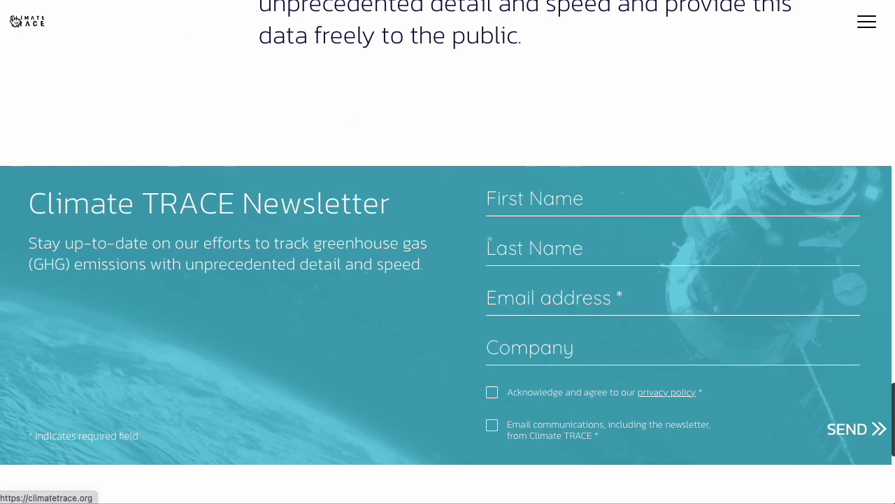
Step: Go back to the start of the homepage, open the Contact page from the footer links and review its contact form
left_click(14, 21)
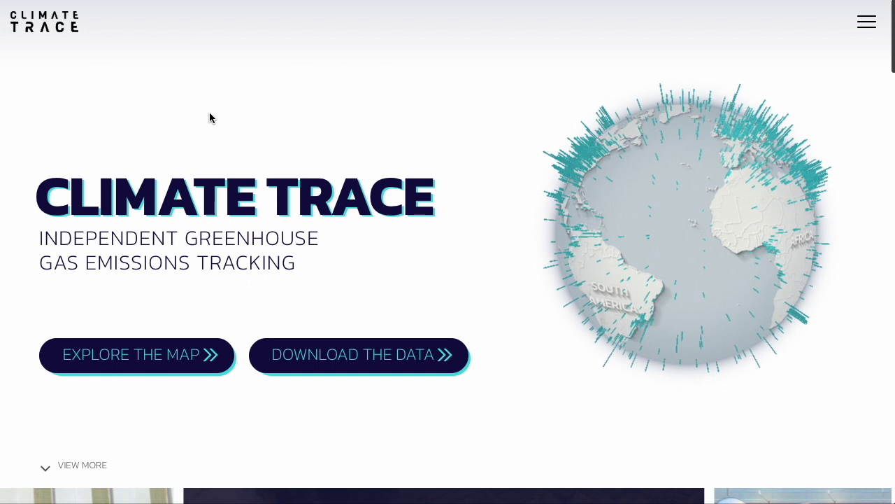
scroll(213, 118, "down", 15)
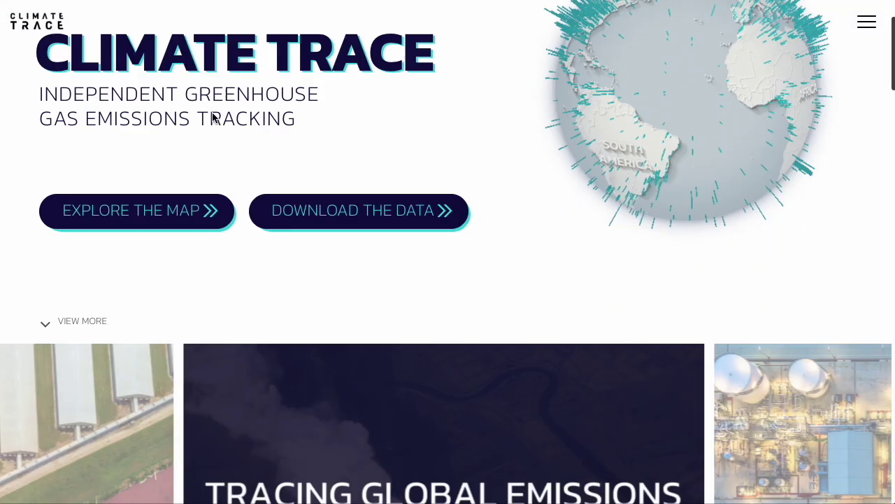
scroll(214, 118, "down", 10)
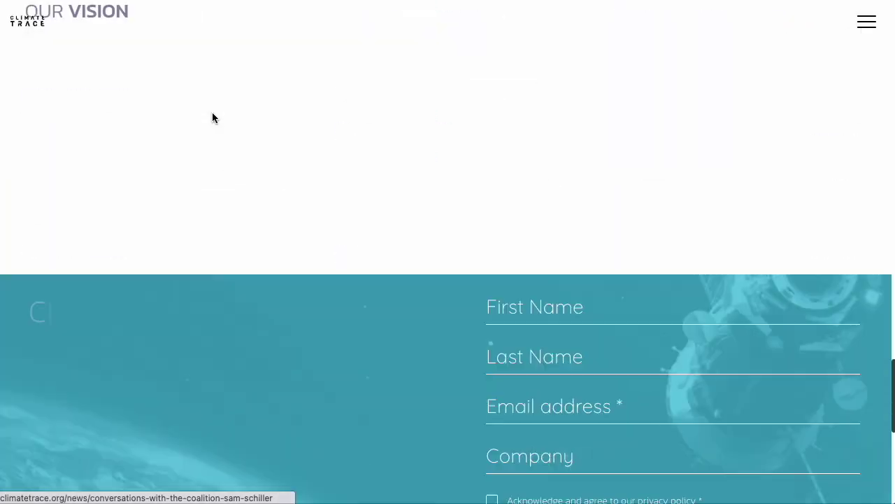
left_click(283, 418)
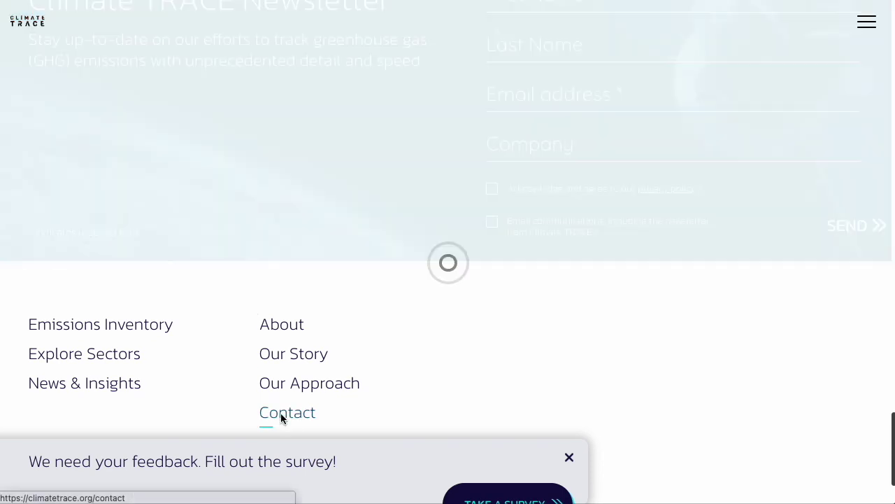
scroll(105, 289, "down", 3)
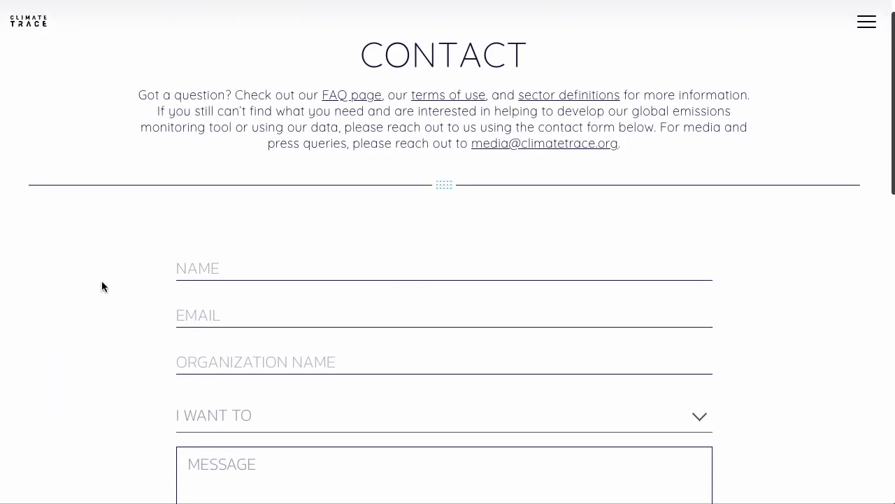
scroll(102, 286, "up", 4)
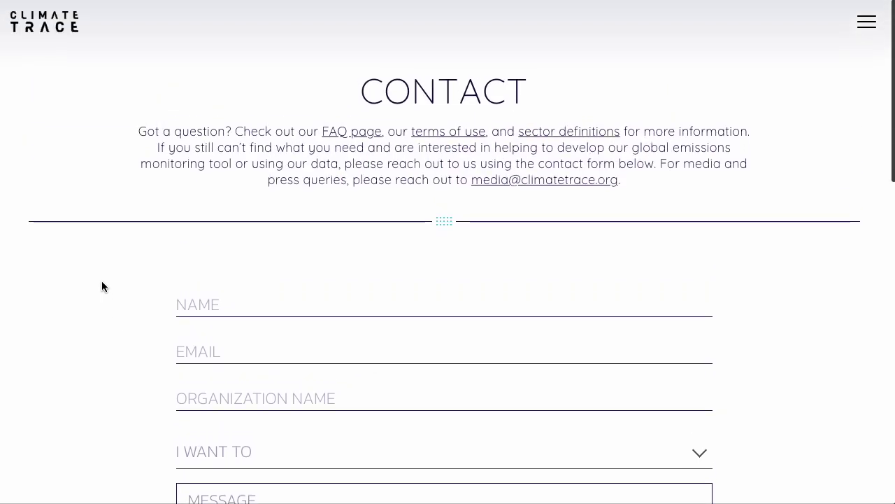